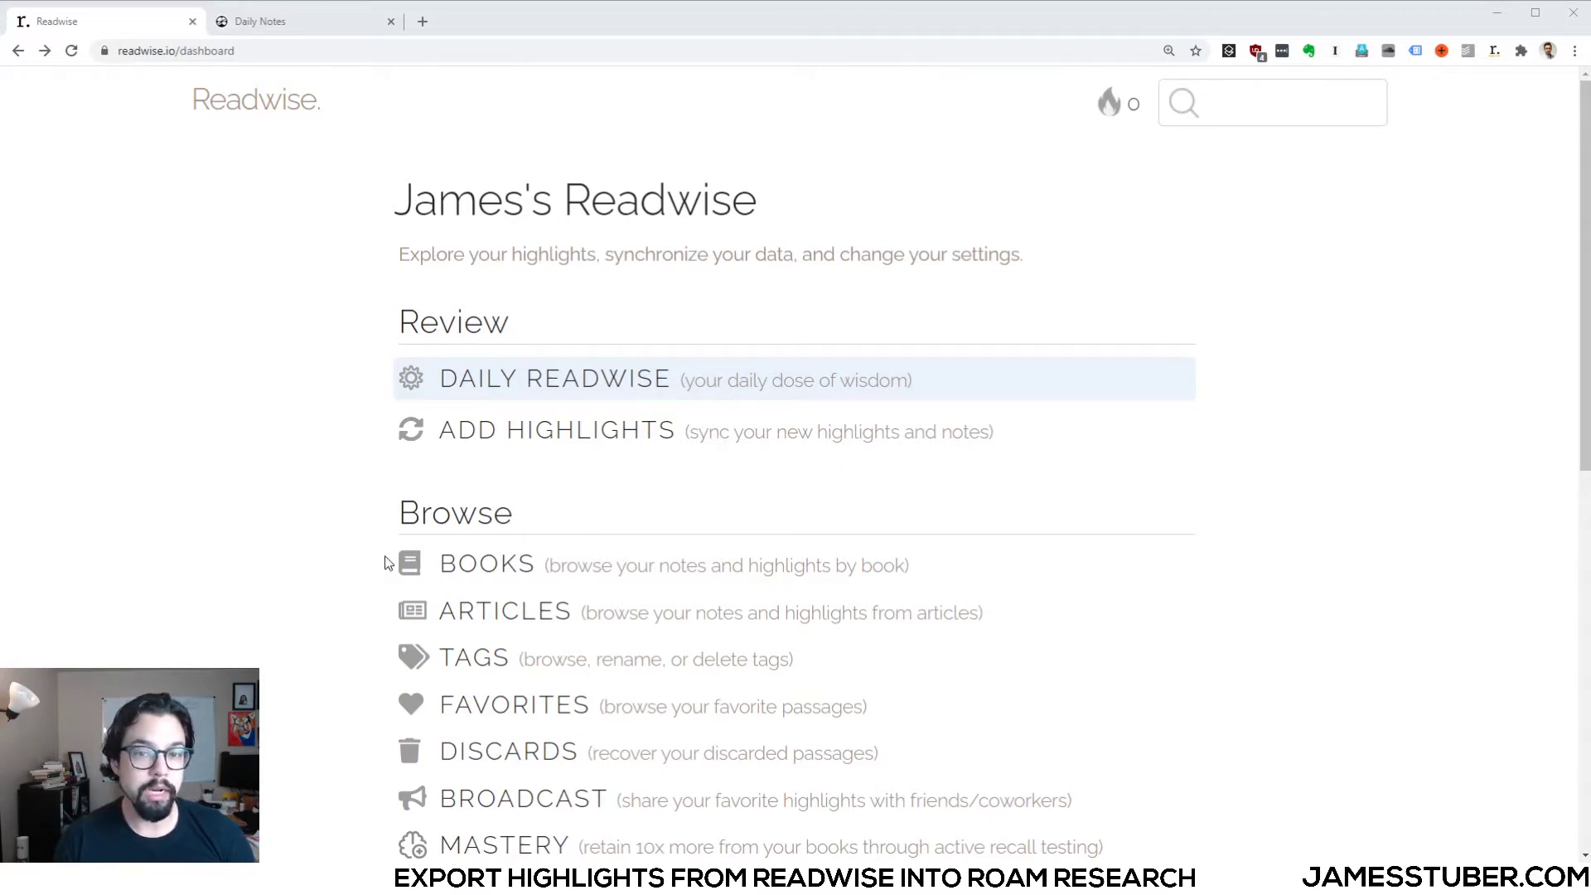
scroll(680, 491, "down", 1)
scroll(685, 465, "down", 2)
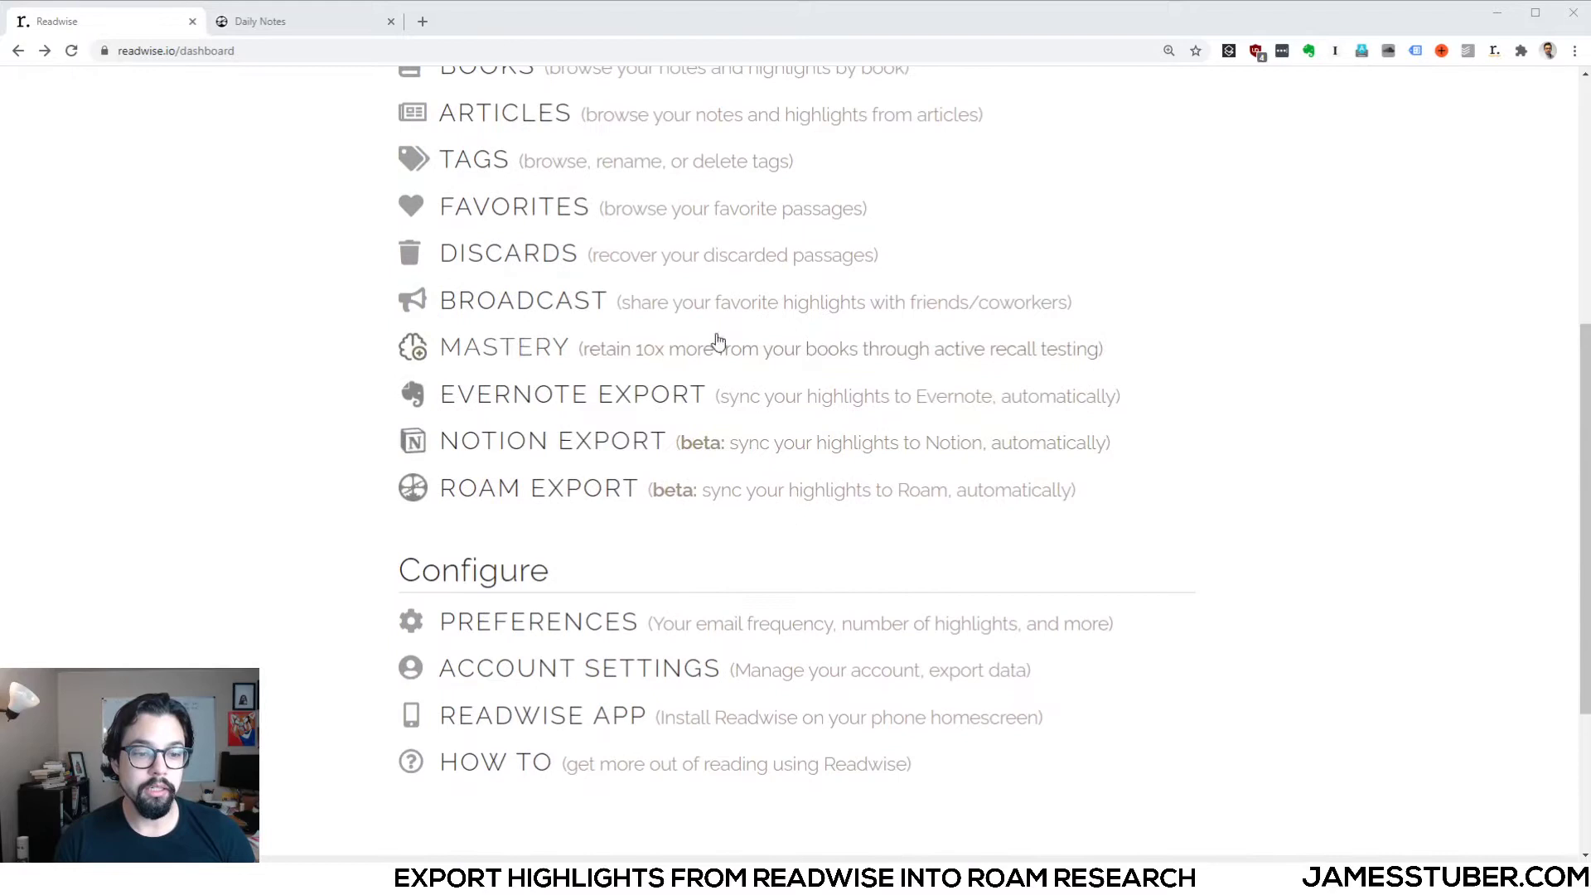
scroll(714, 341, "up", 1)
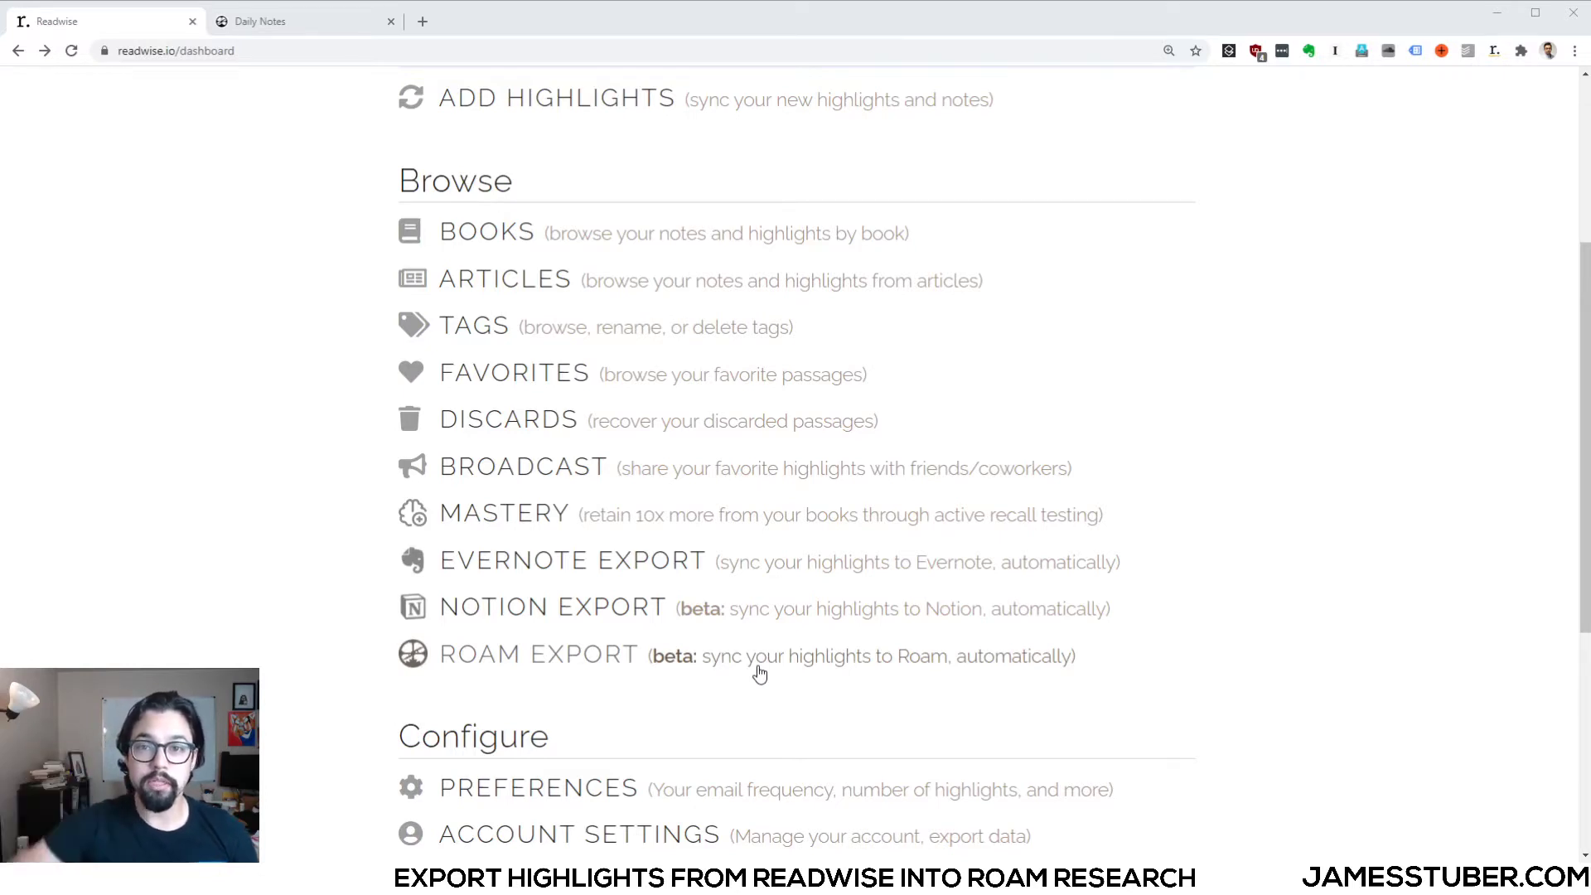
Step: Go from the dashboard to the Roam export preferences page
left_click(554, 673)
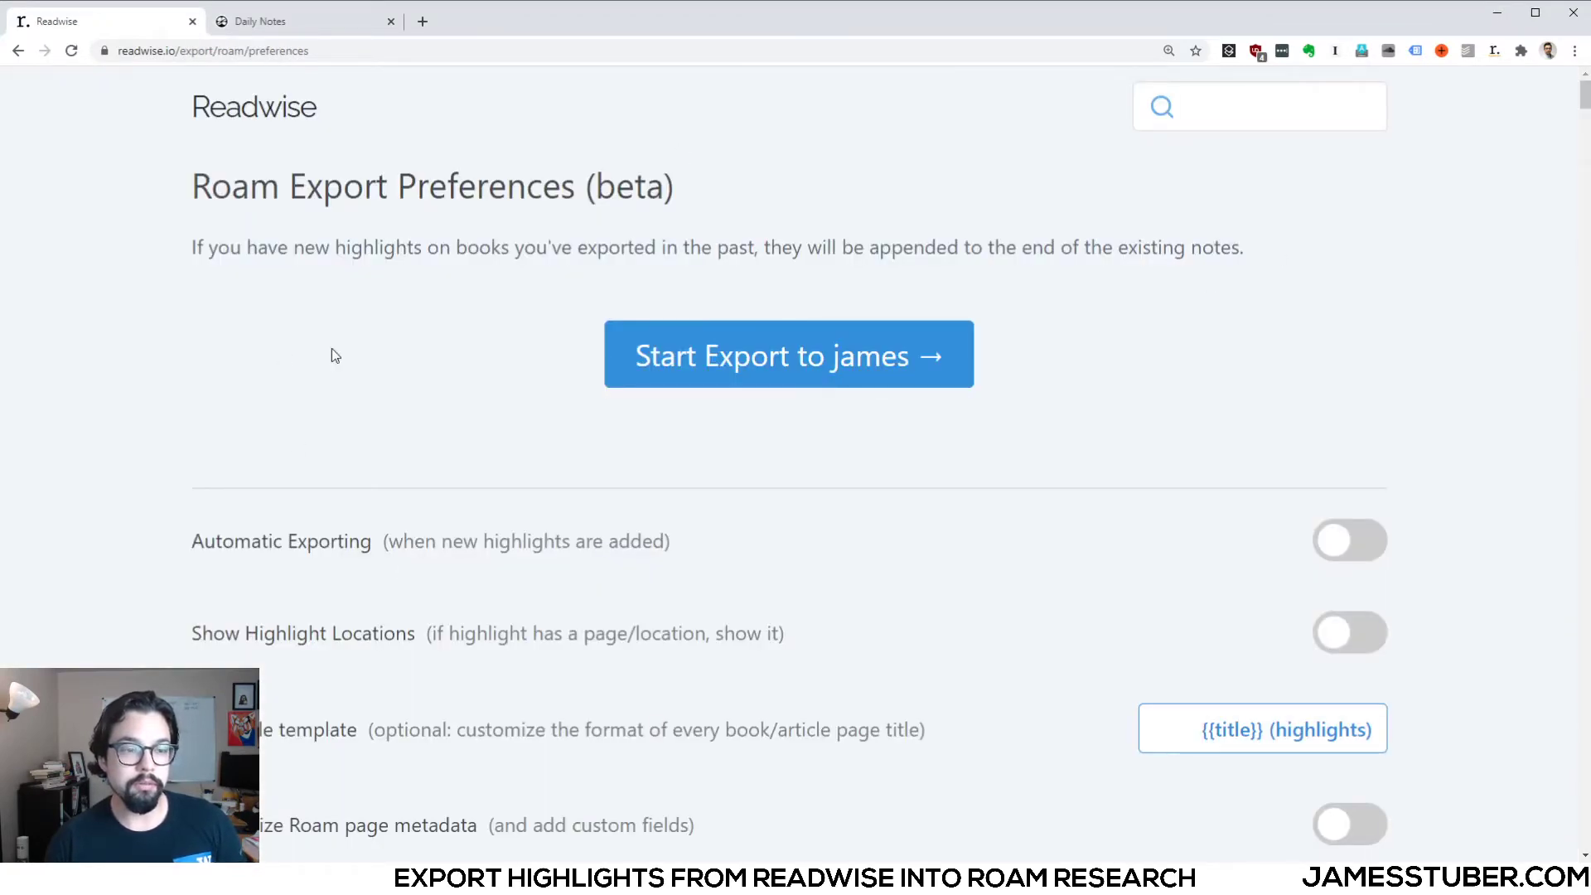
scroll(666, 291, "down", 2)
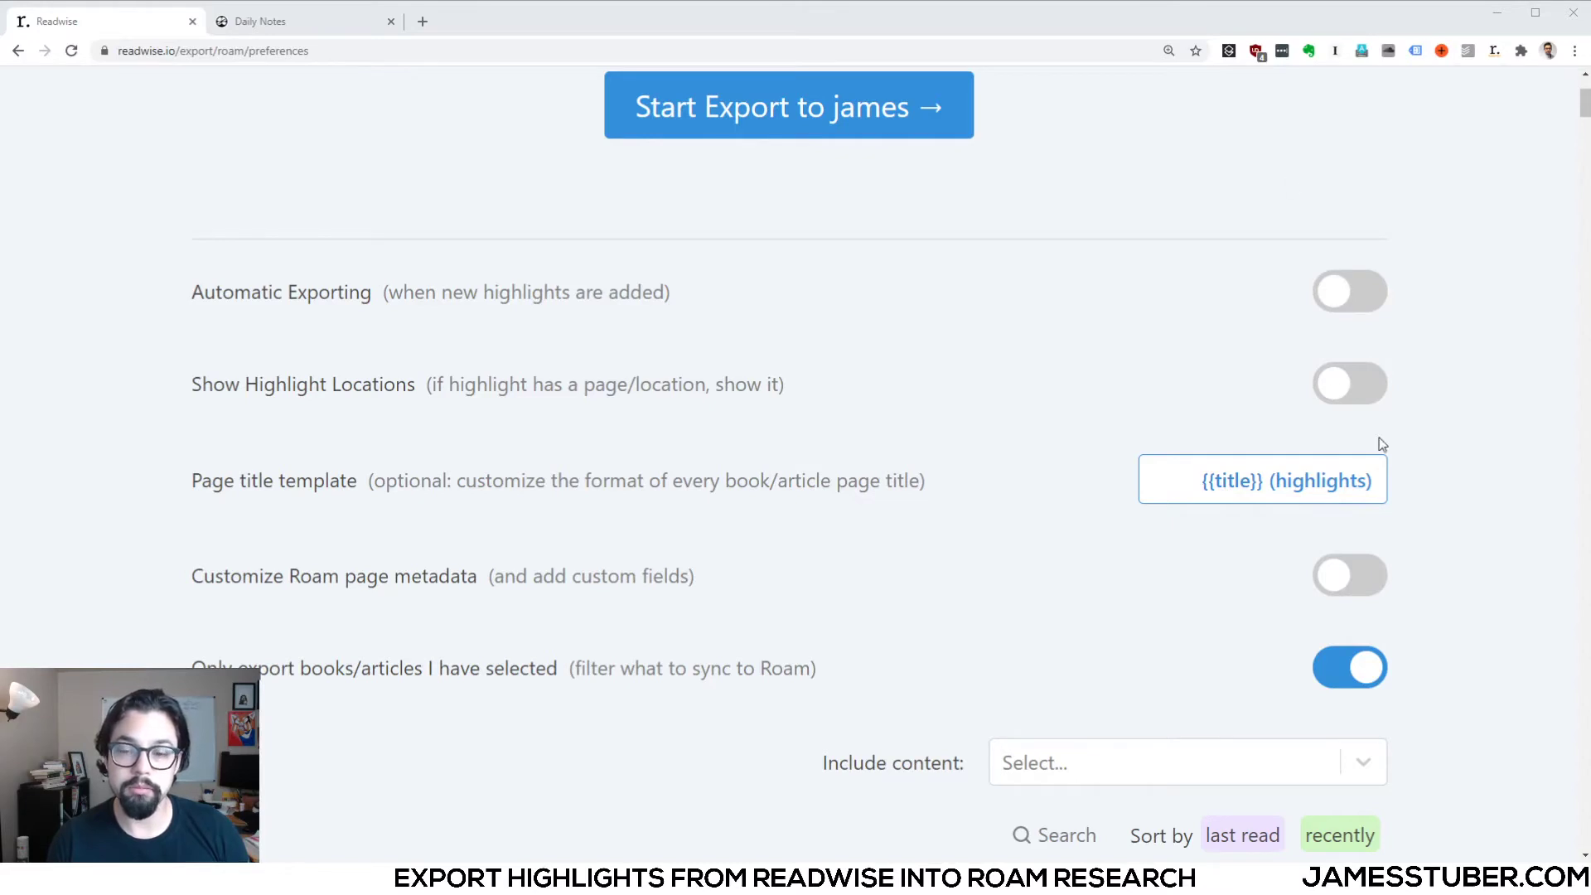
left_click(1370, 480)
key("shift+Left")
key("shift+Left")
key("shift+Left")
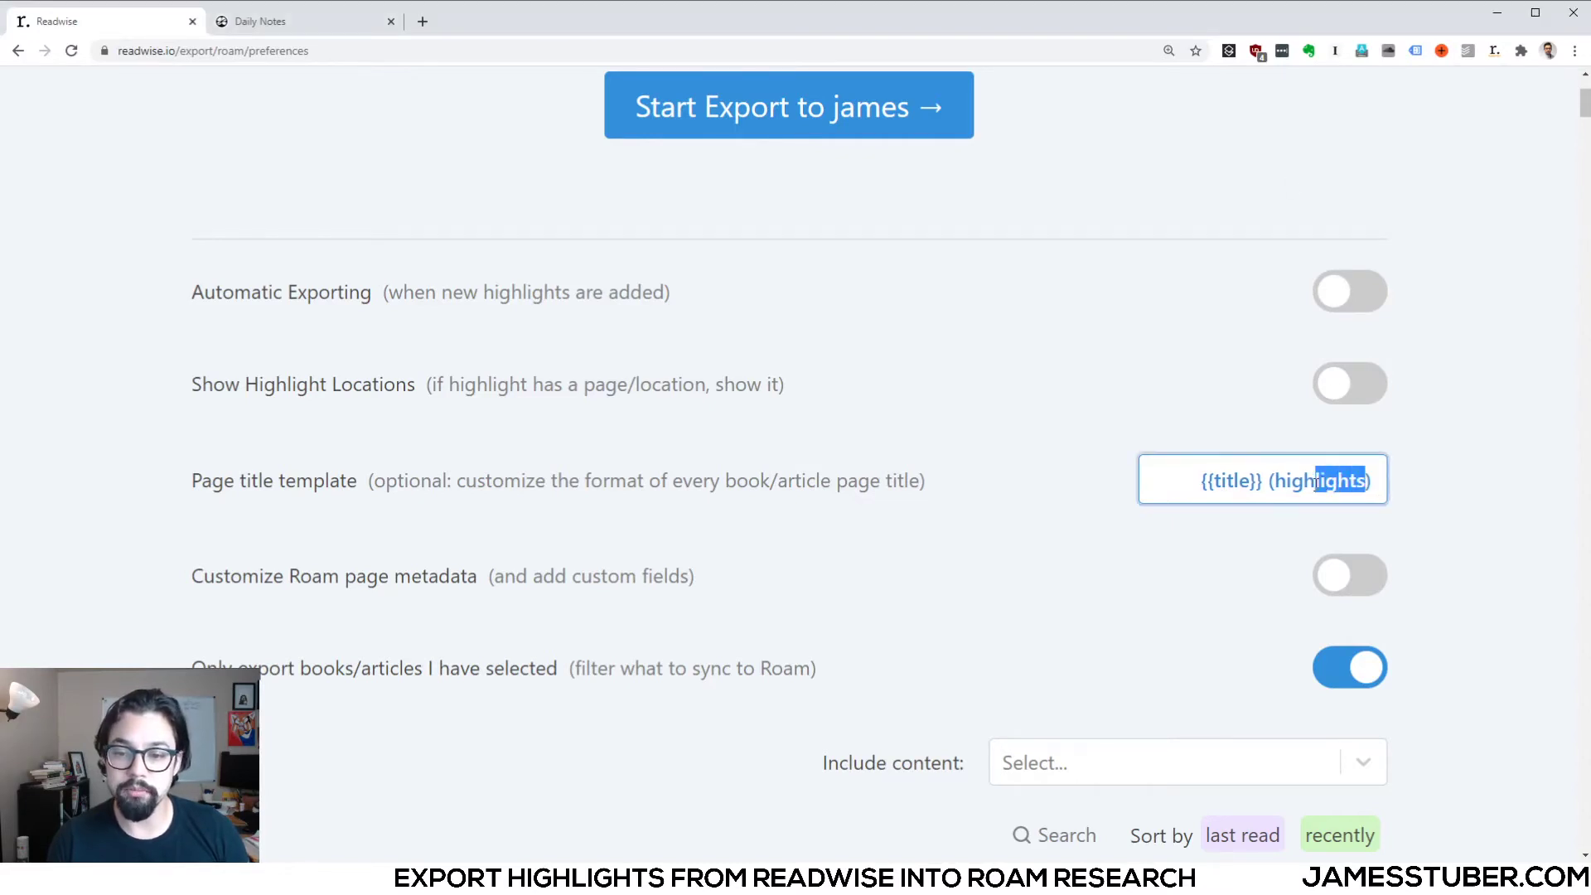
key("shift+Left")
key("shift+Left")
key("shift+Left")
key("shift+Left")
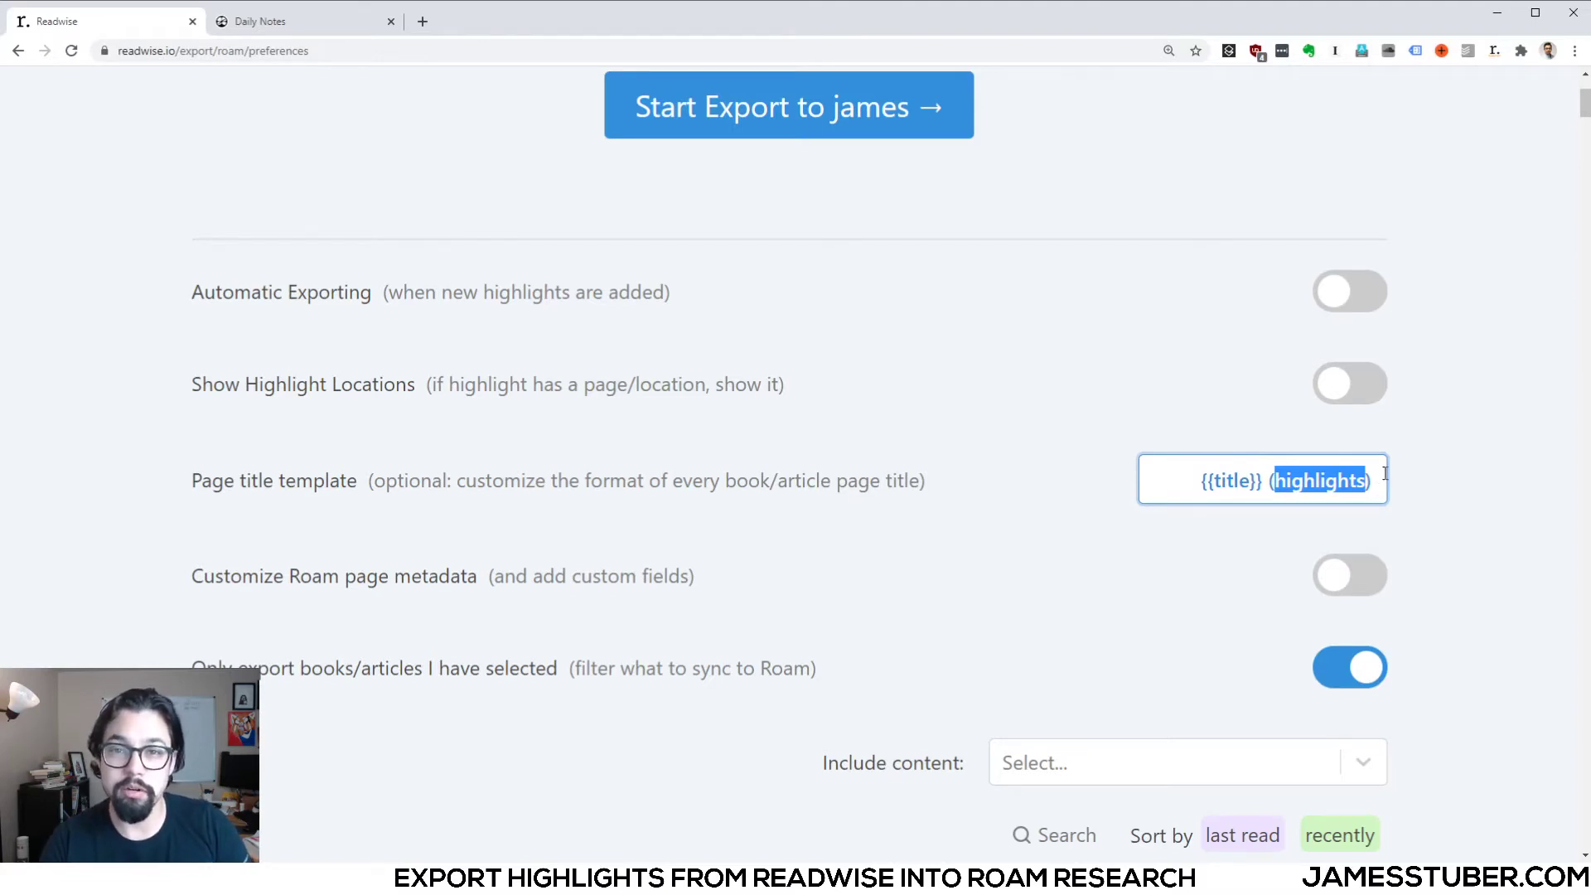
type("(seed)ling")
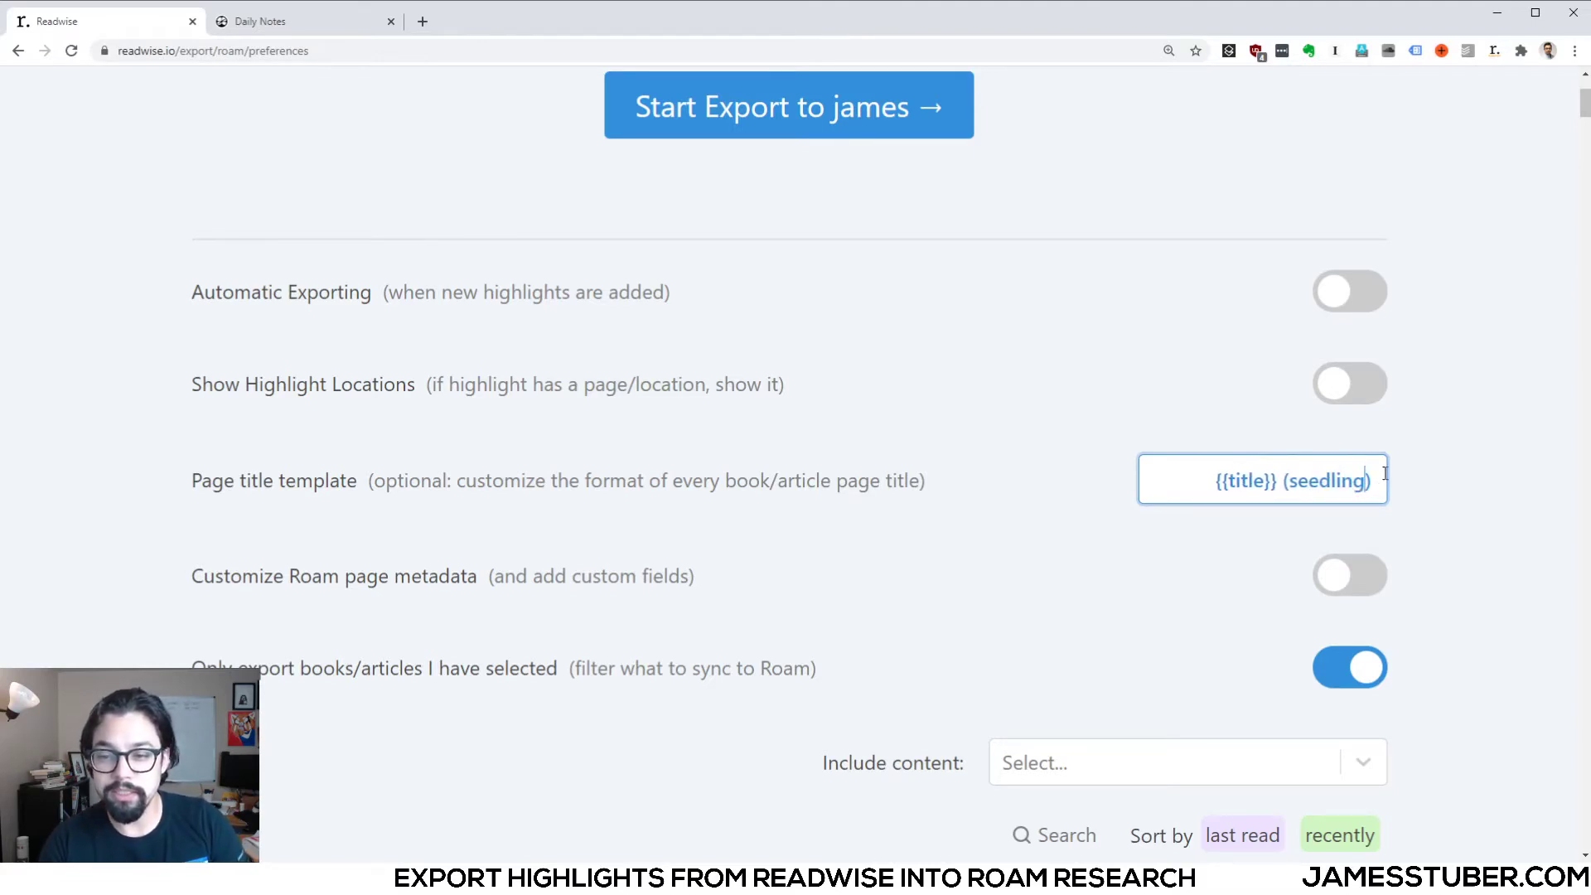
type("s")
key("BackSpace")
key("BackSpace")
key("BackSpace")
key("BackSpace")
key("BackSpace")
key("BackSpace")
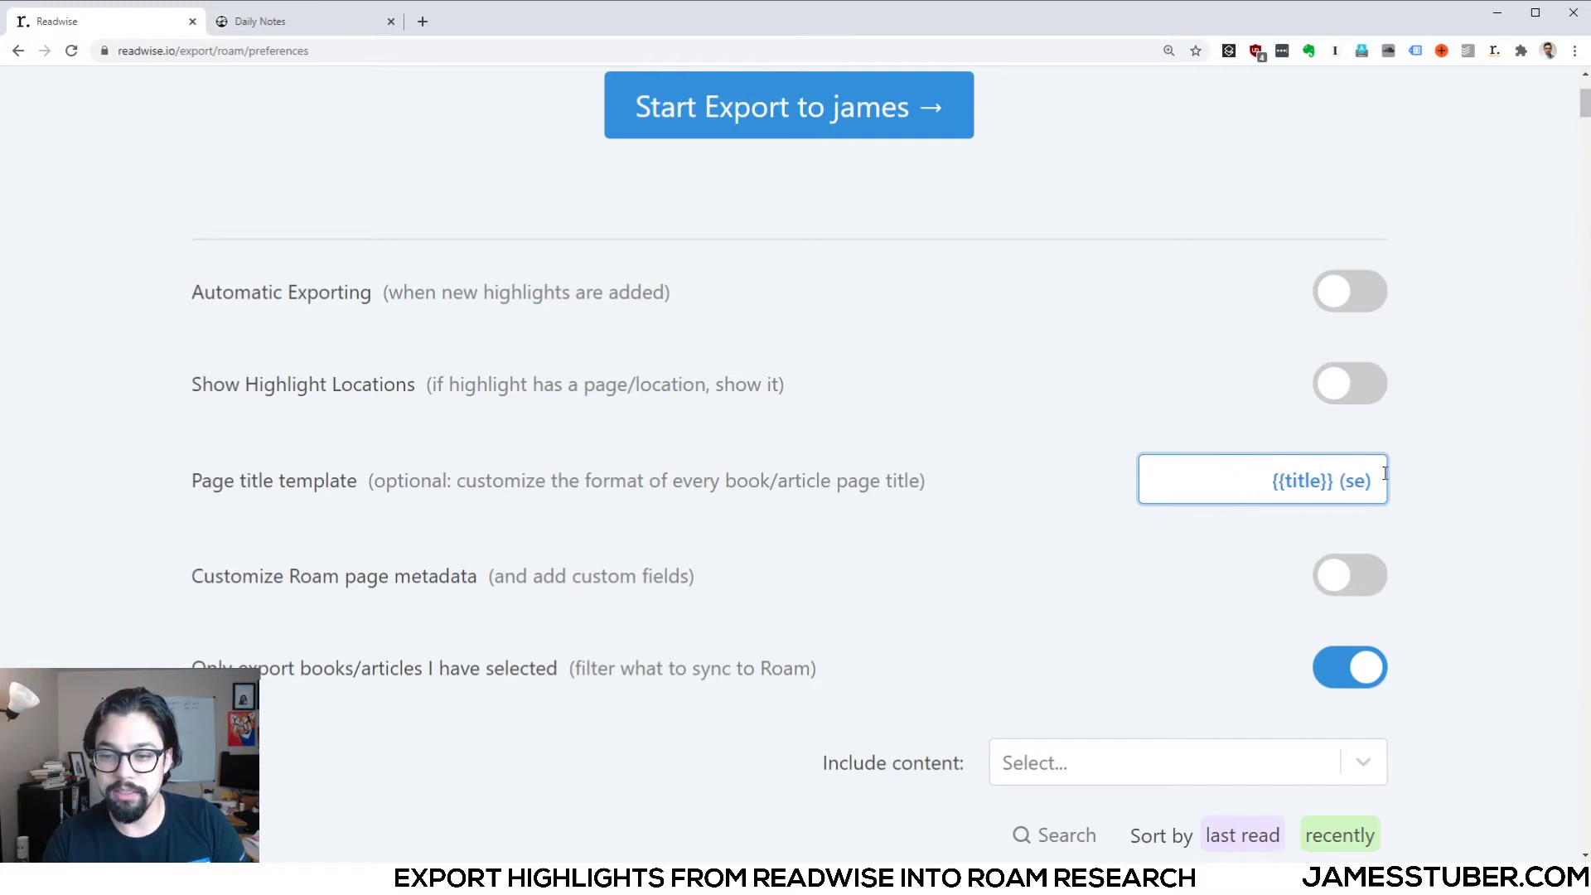
key("BackSpace")
key("BackSpace")
type("ideas")
key("BackSpace")
key("BackSpace")
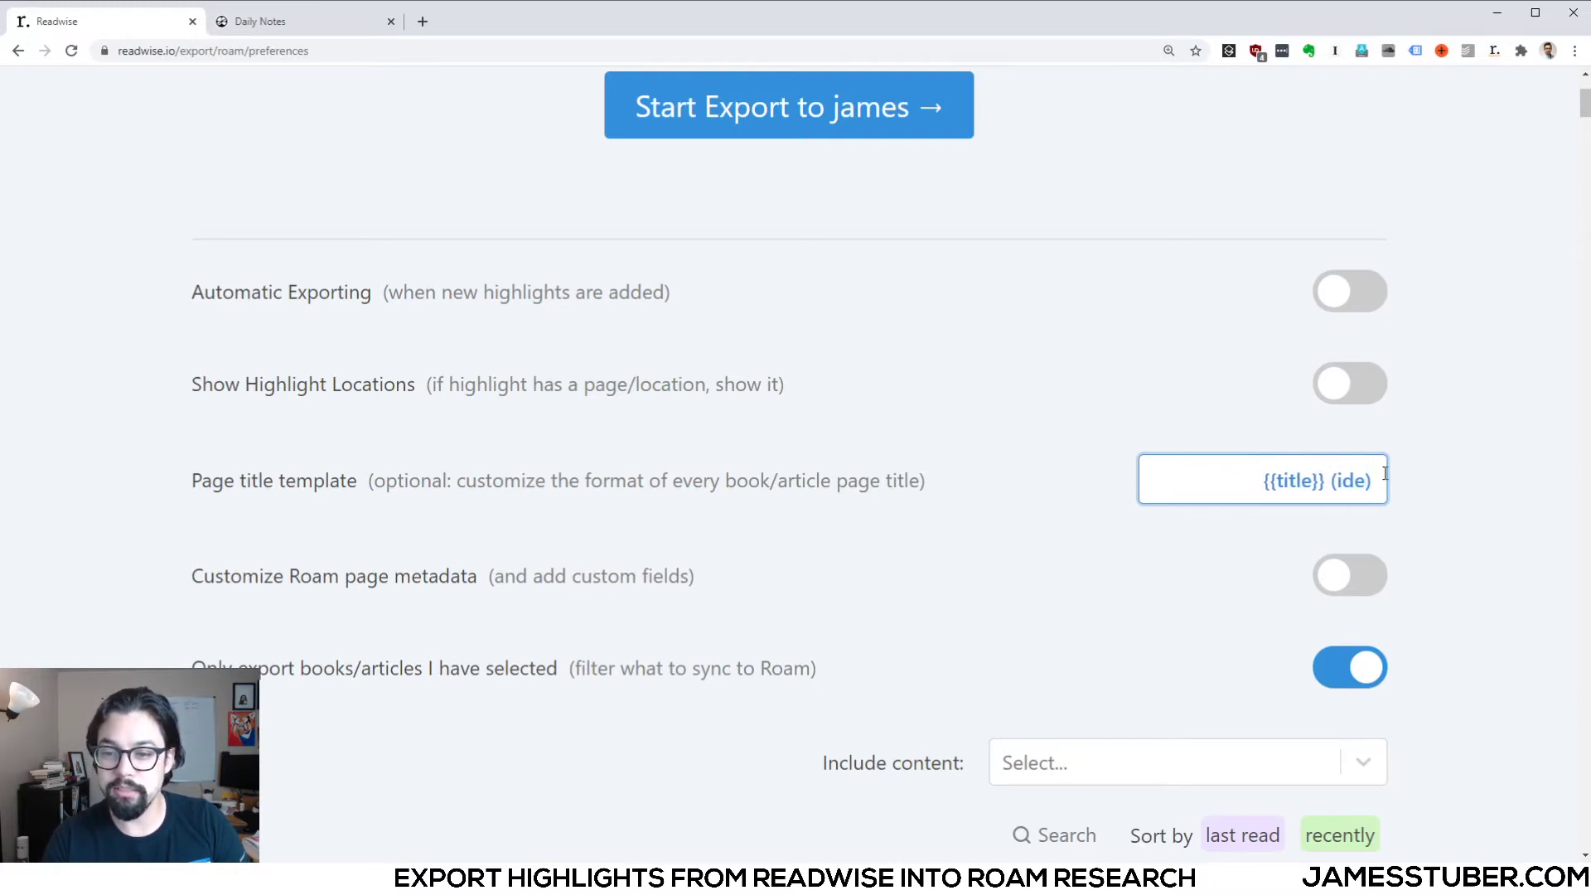
key("BackSpace")
key("BackSpace")
key("BackSpace")
type("high")
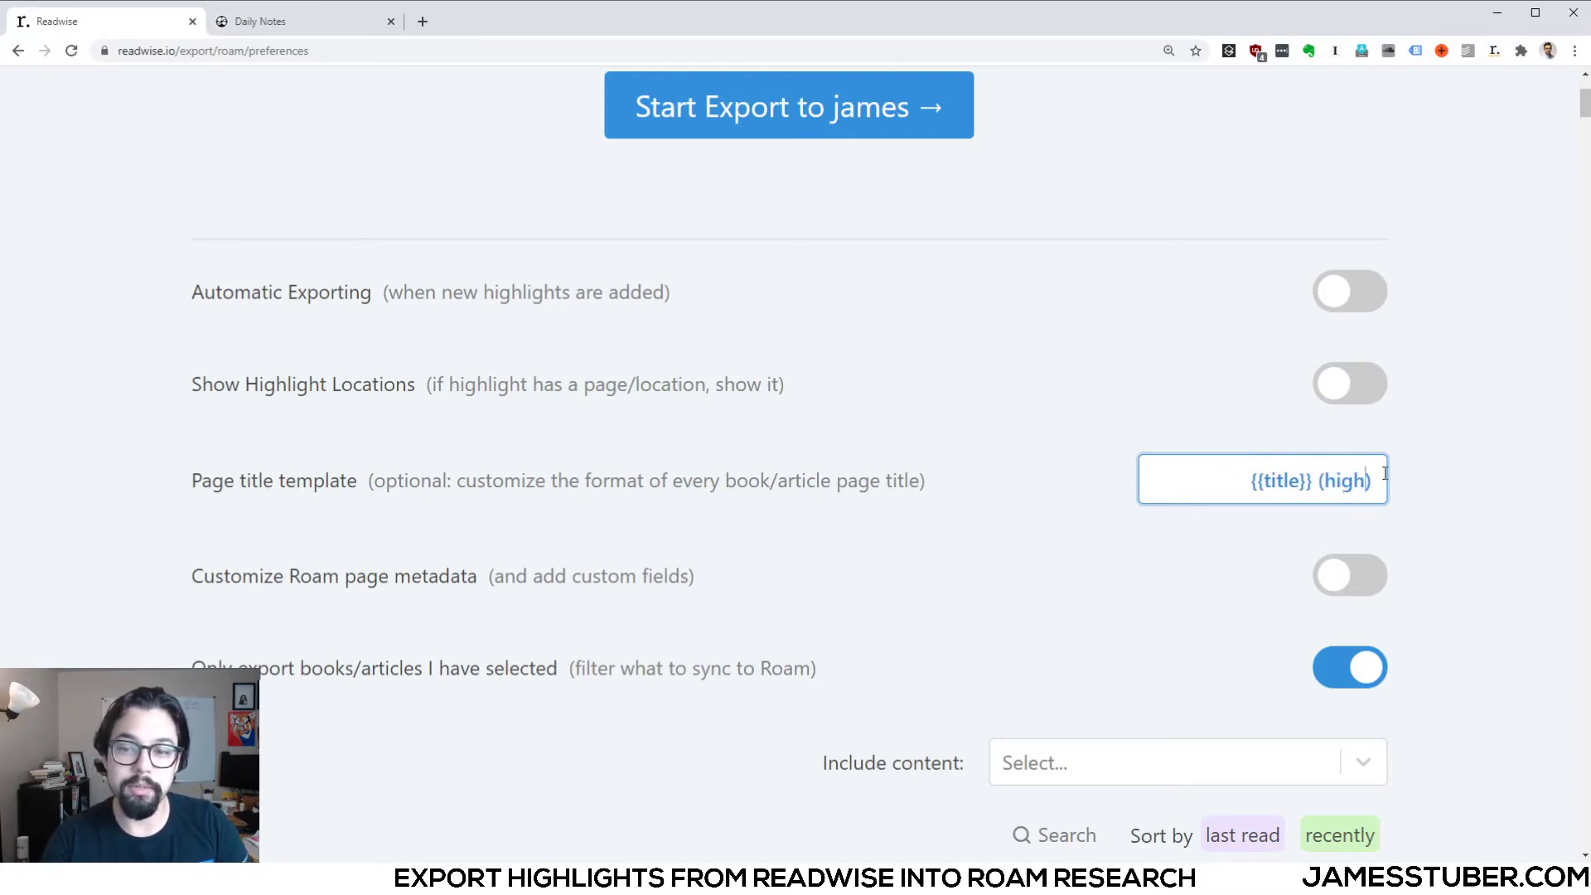
type("lights")
scroll(1438, 298, "down", 2)
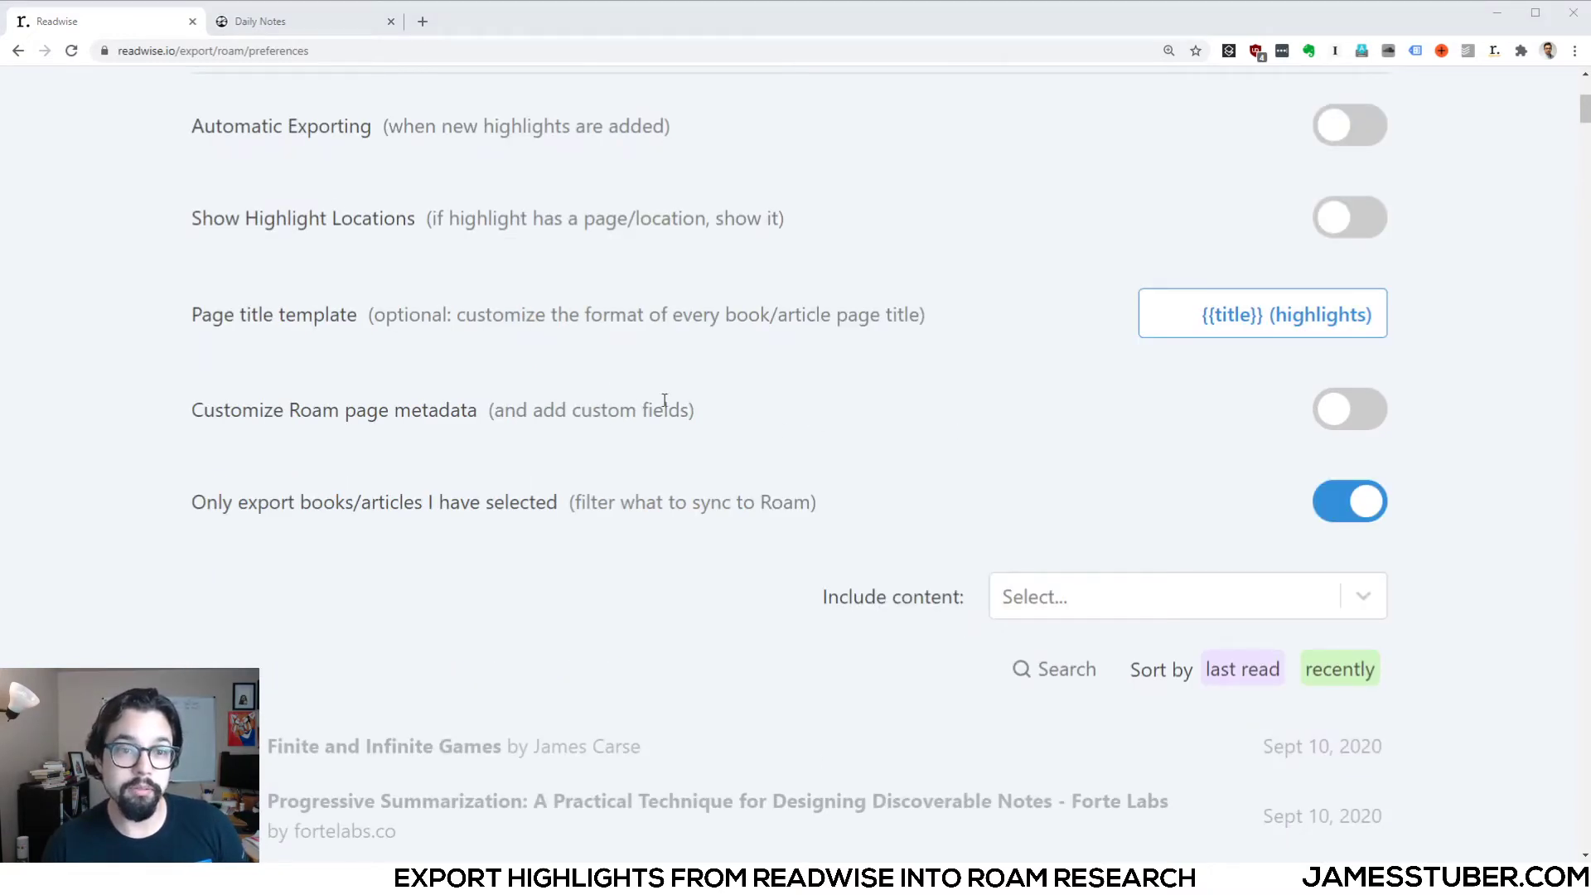
left_click(1377, 420)
scroll(1027, 323, "down", 1)
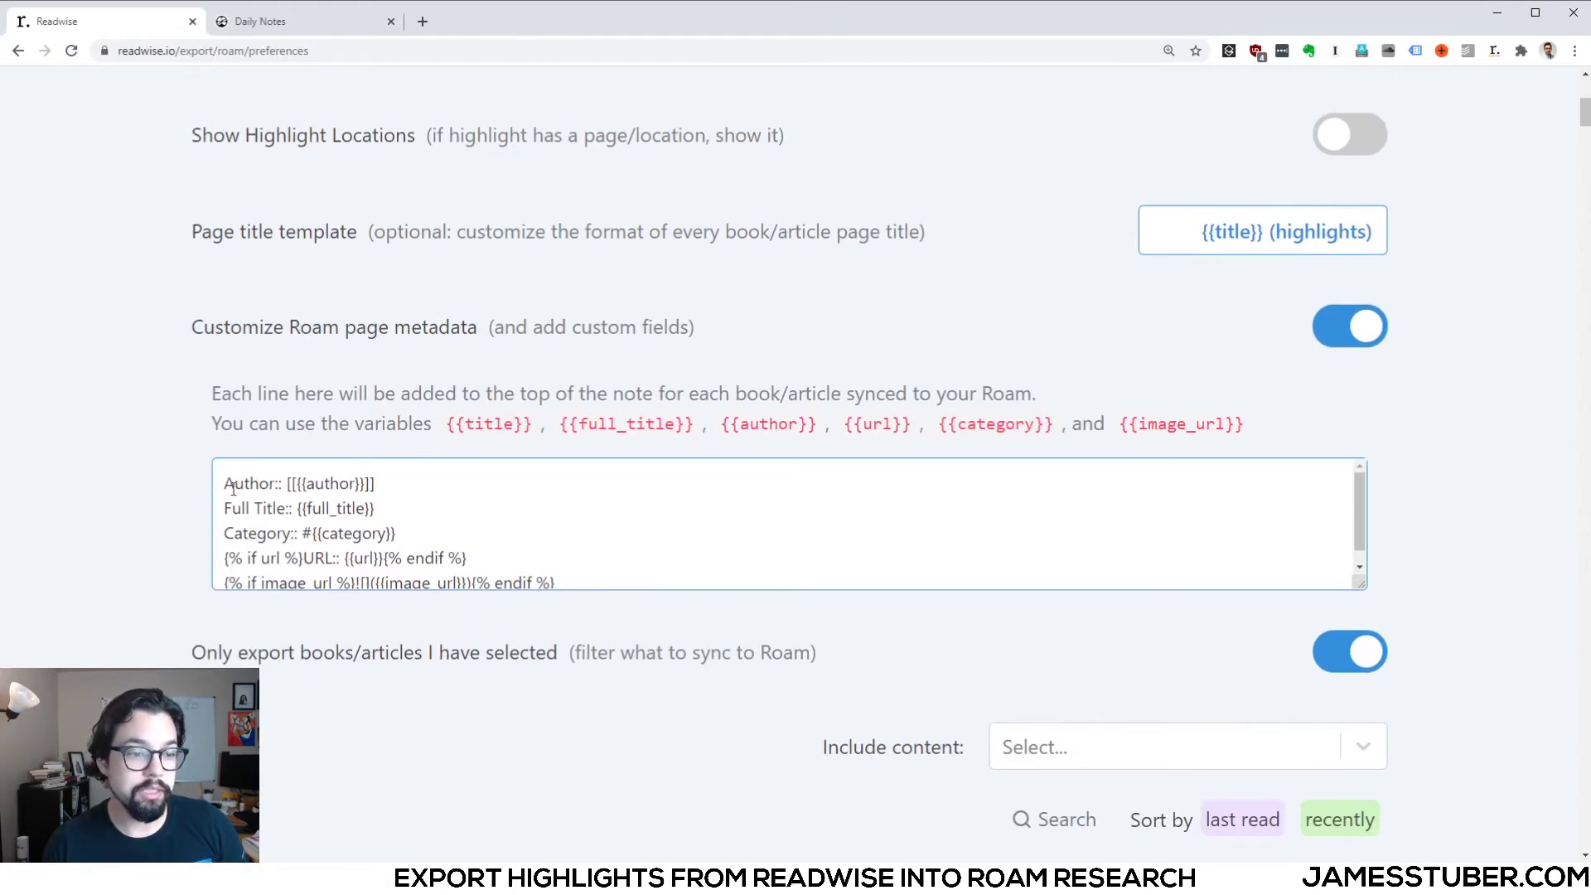
scroll(357, 514, "down", 1)
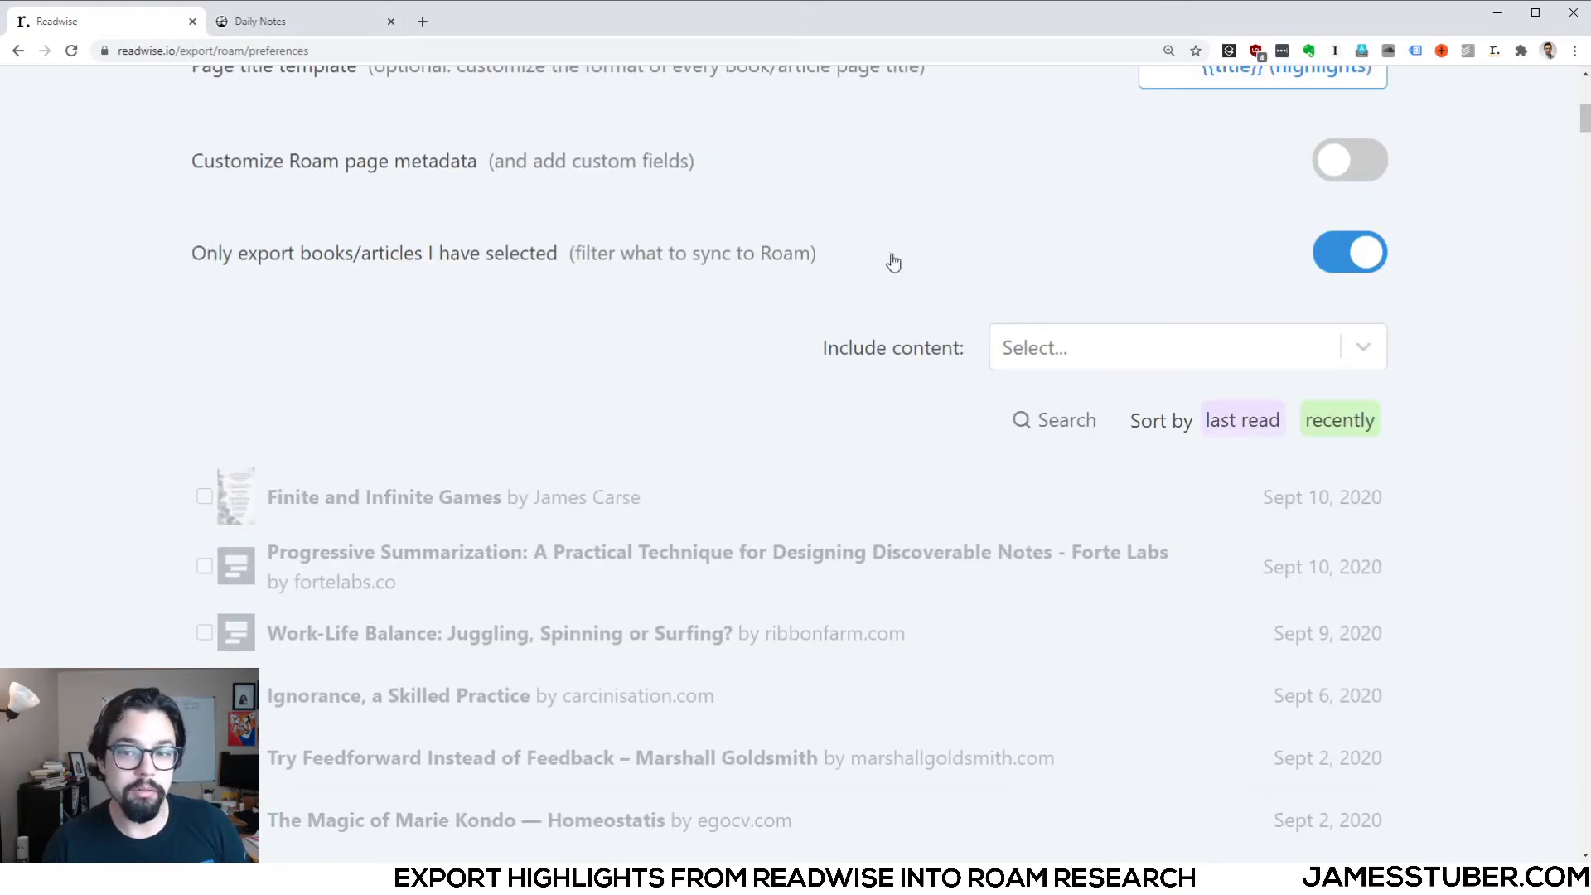
scroll(1020, 311, "down", 1)
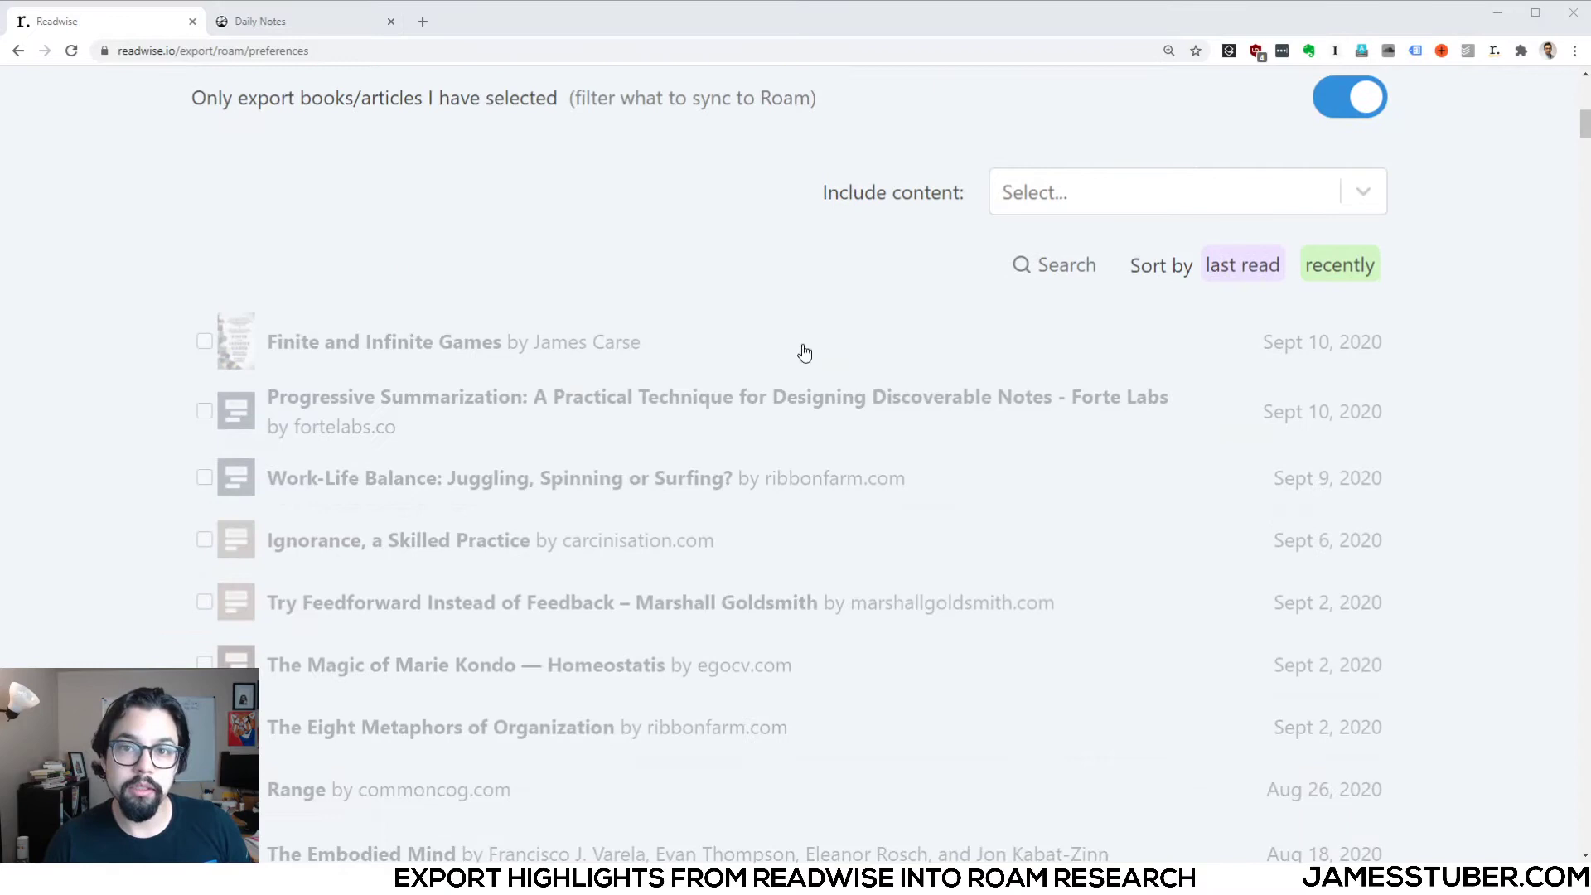
Step: Select Finite and Infinite Games and Ignorance, a Skilled Practice for export
left_click(205, 343)
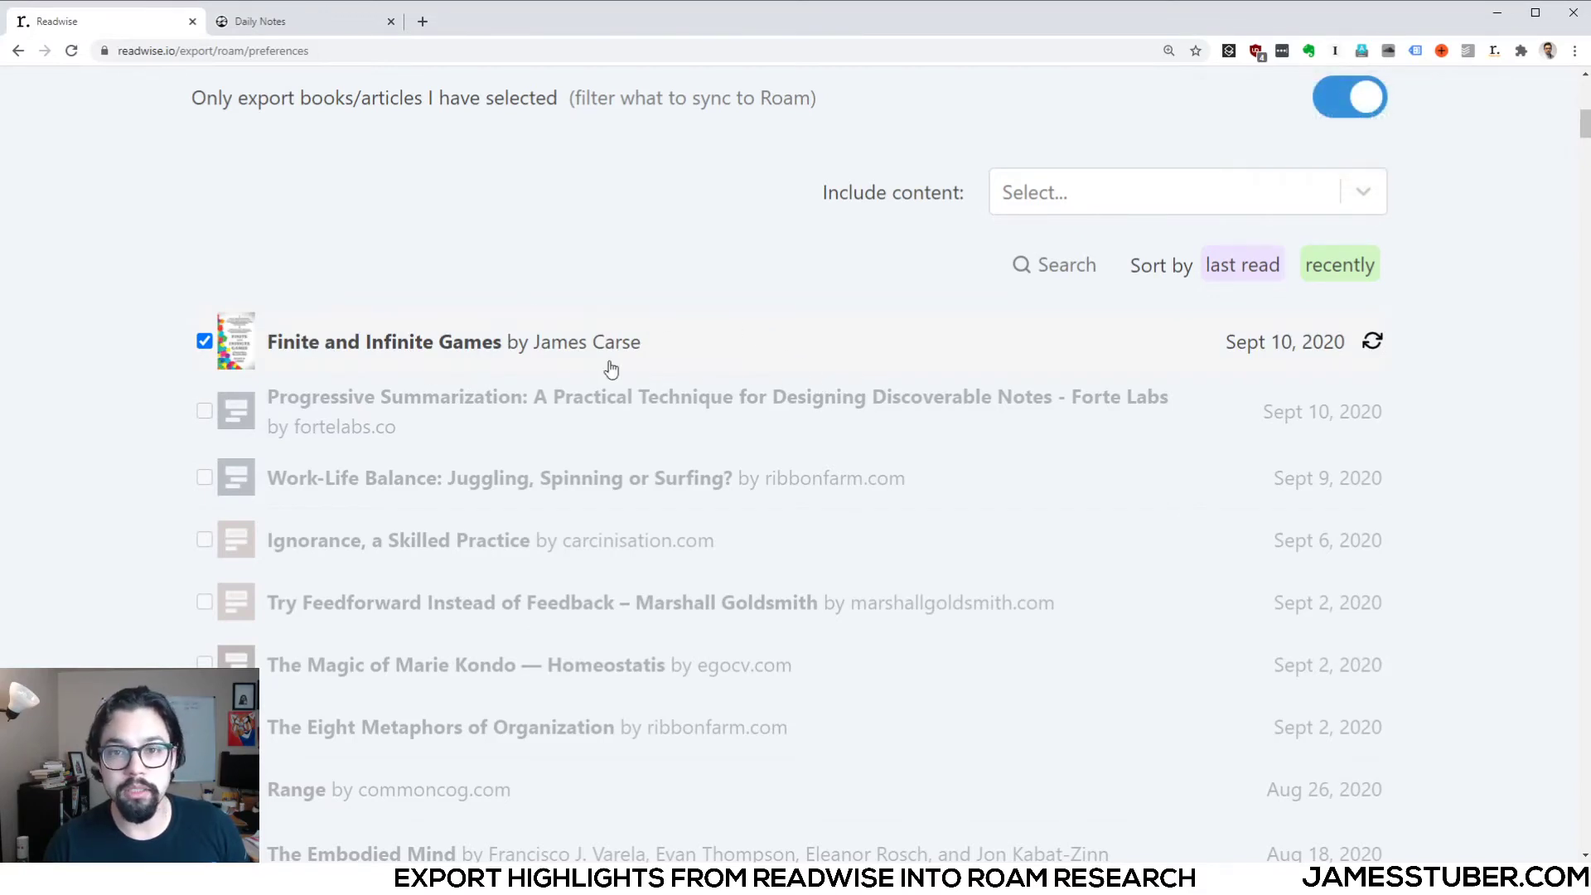
scroll(449, 257, "down", 1)
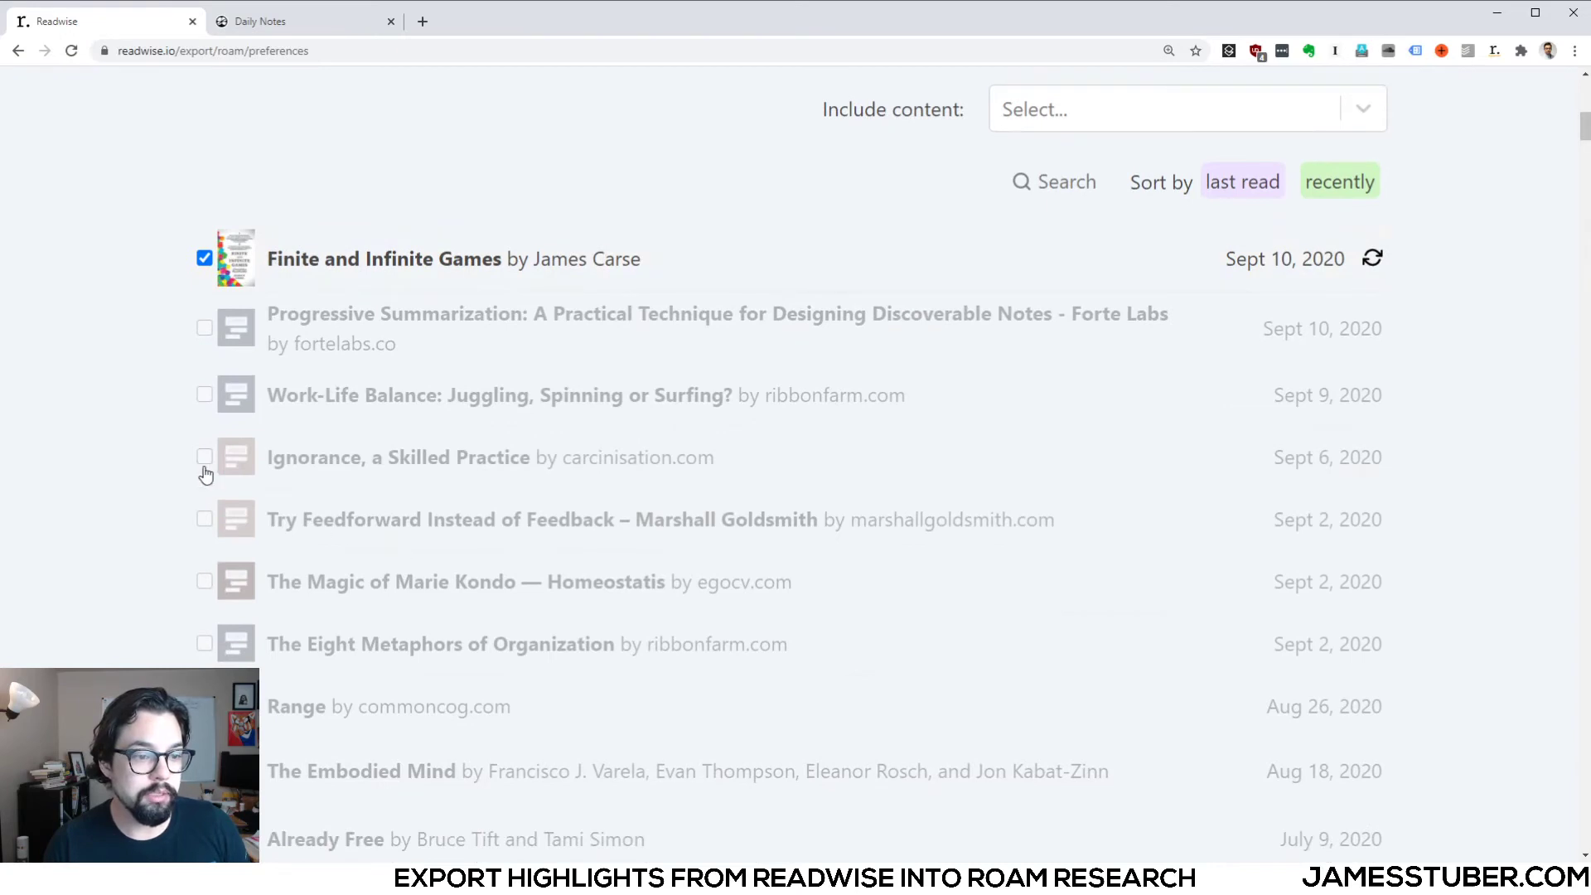
left_click(204, 457)
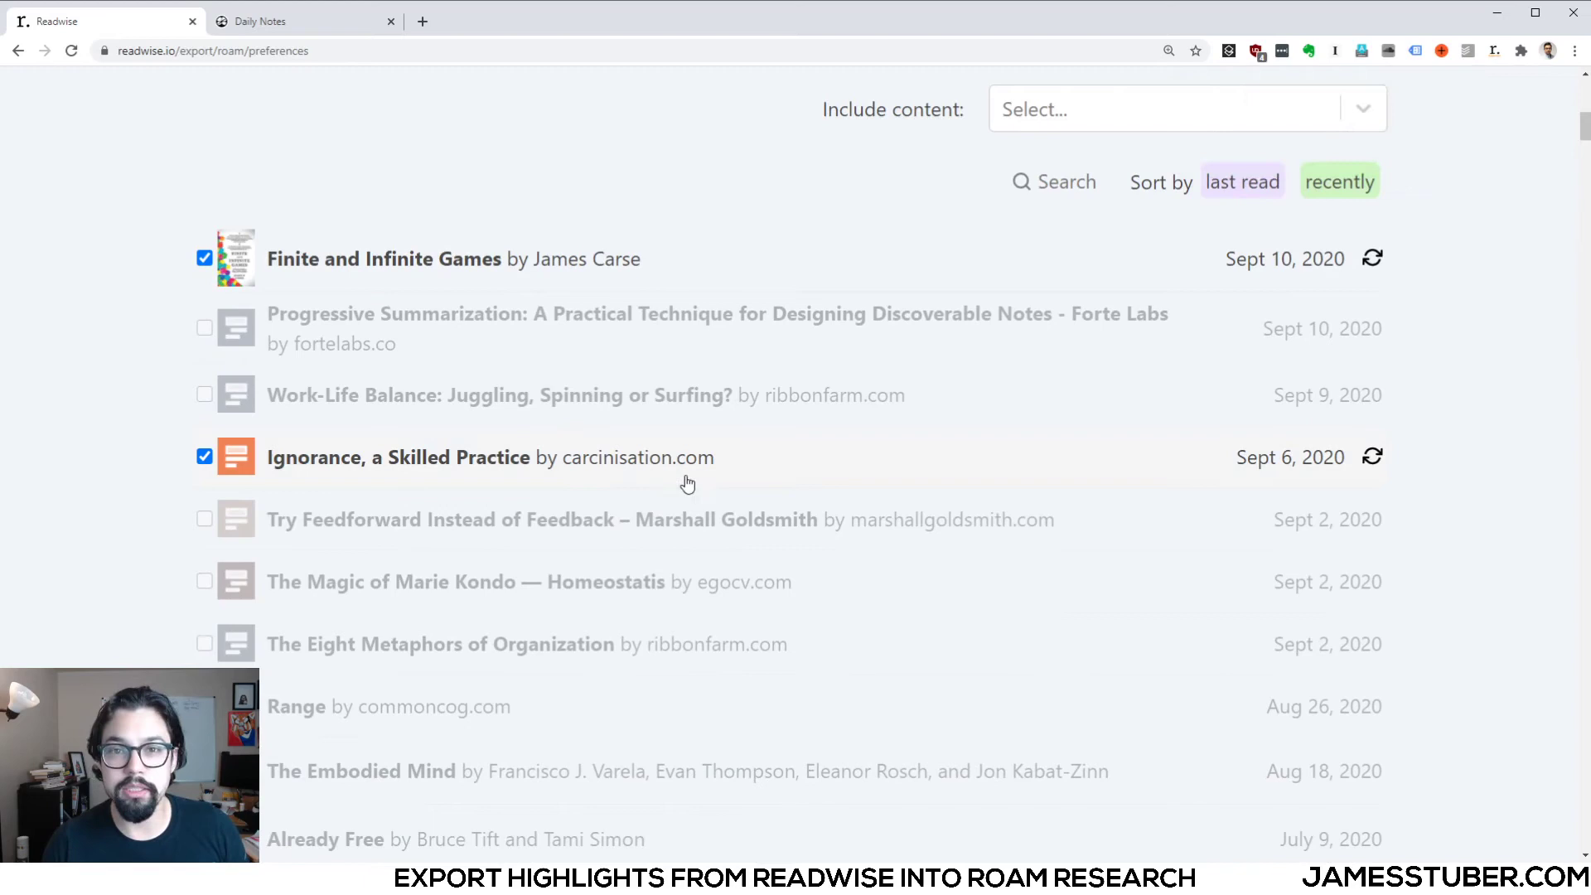
scroll(800, 455, "up", 4)
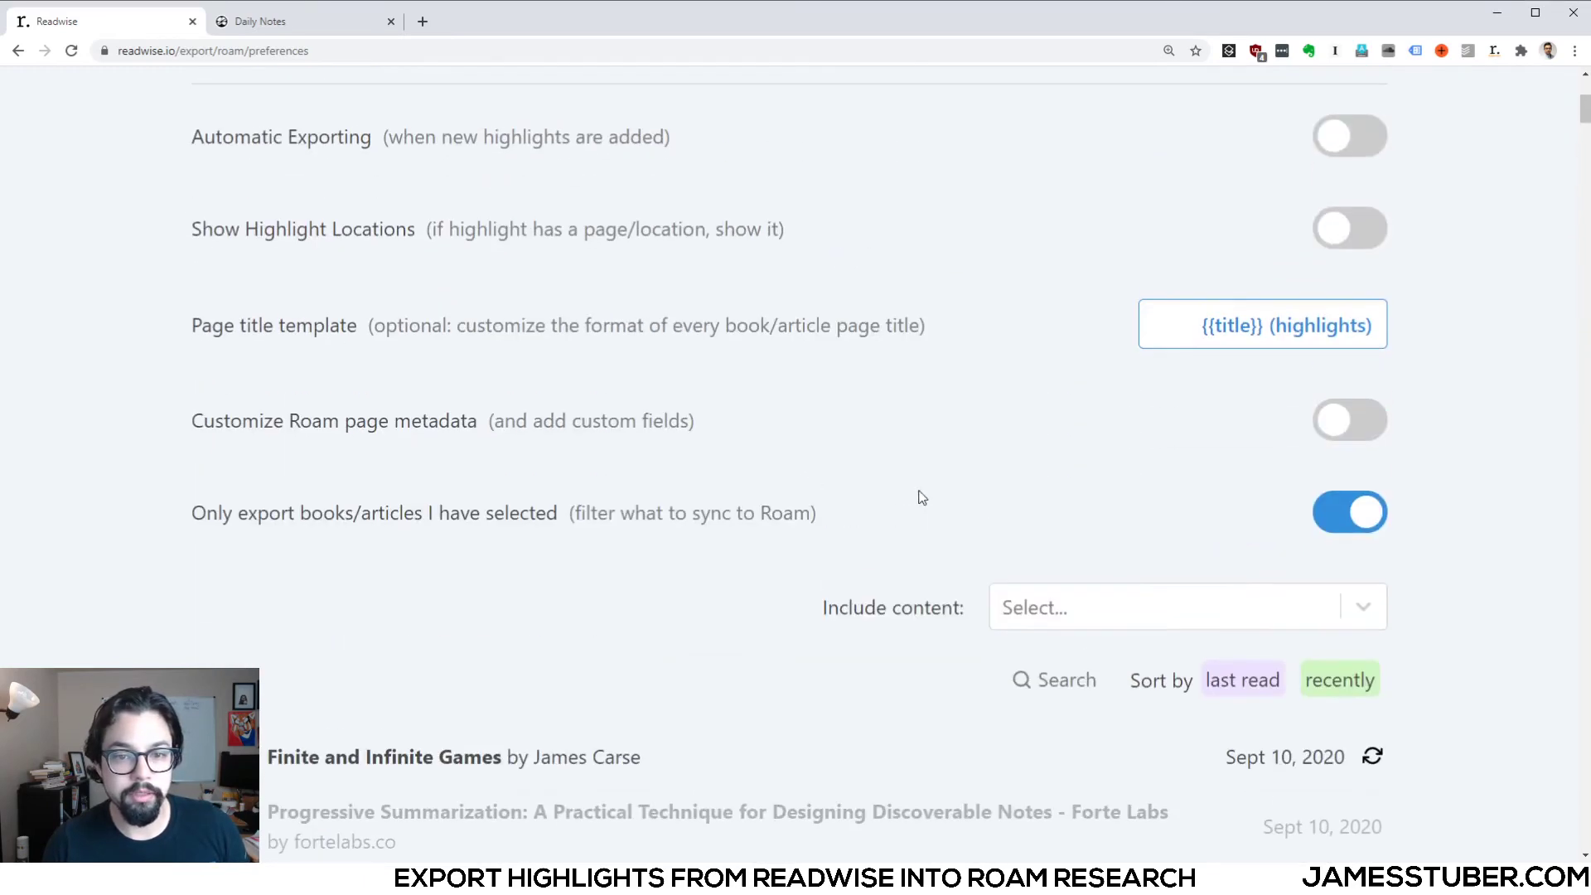
scroll(657, 597, "down", 1)
scroll(735, 516, "down", 1)
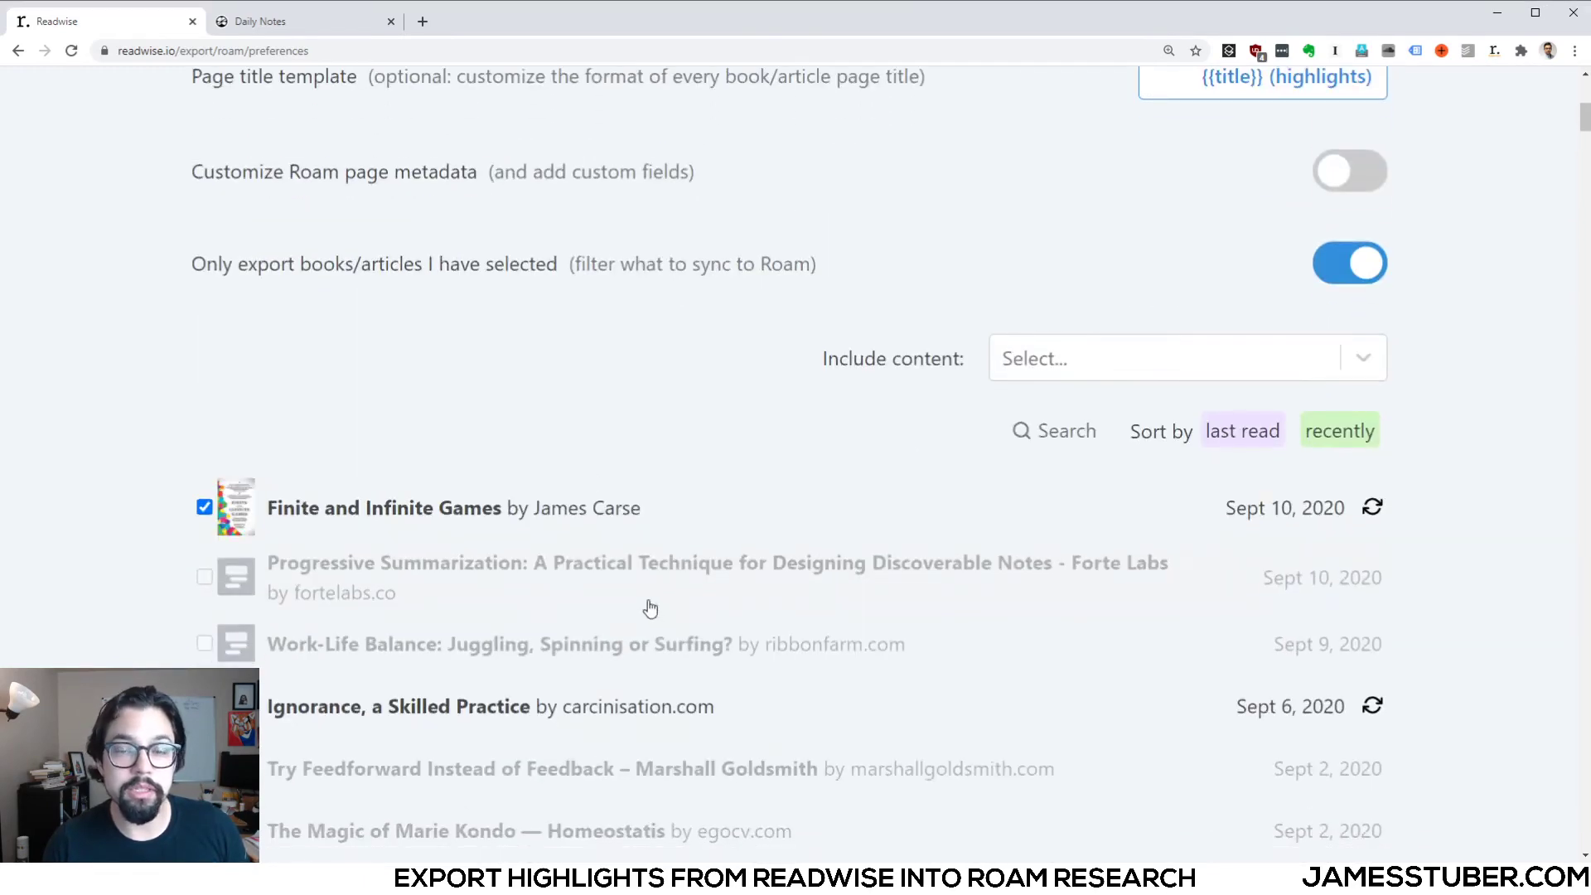
scroll(754, 583, "up", 5)
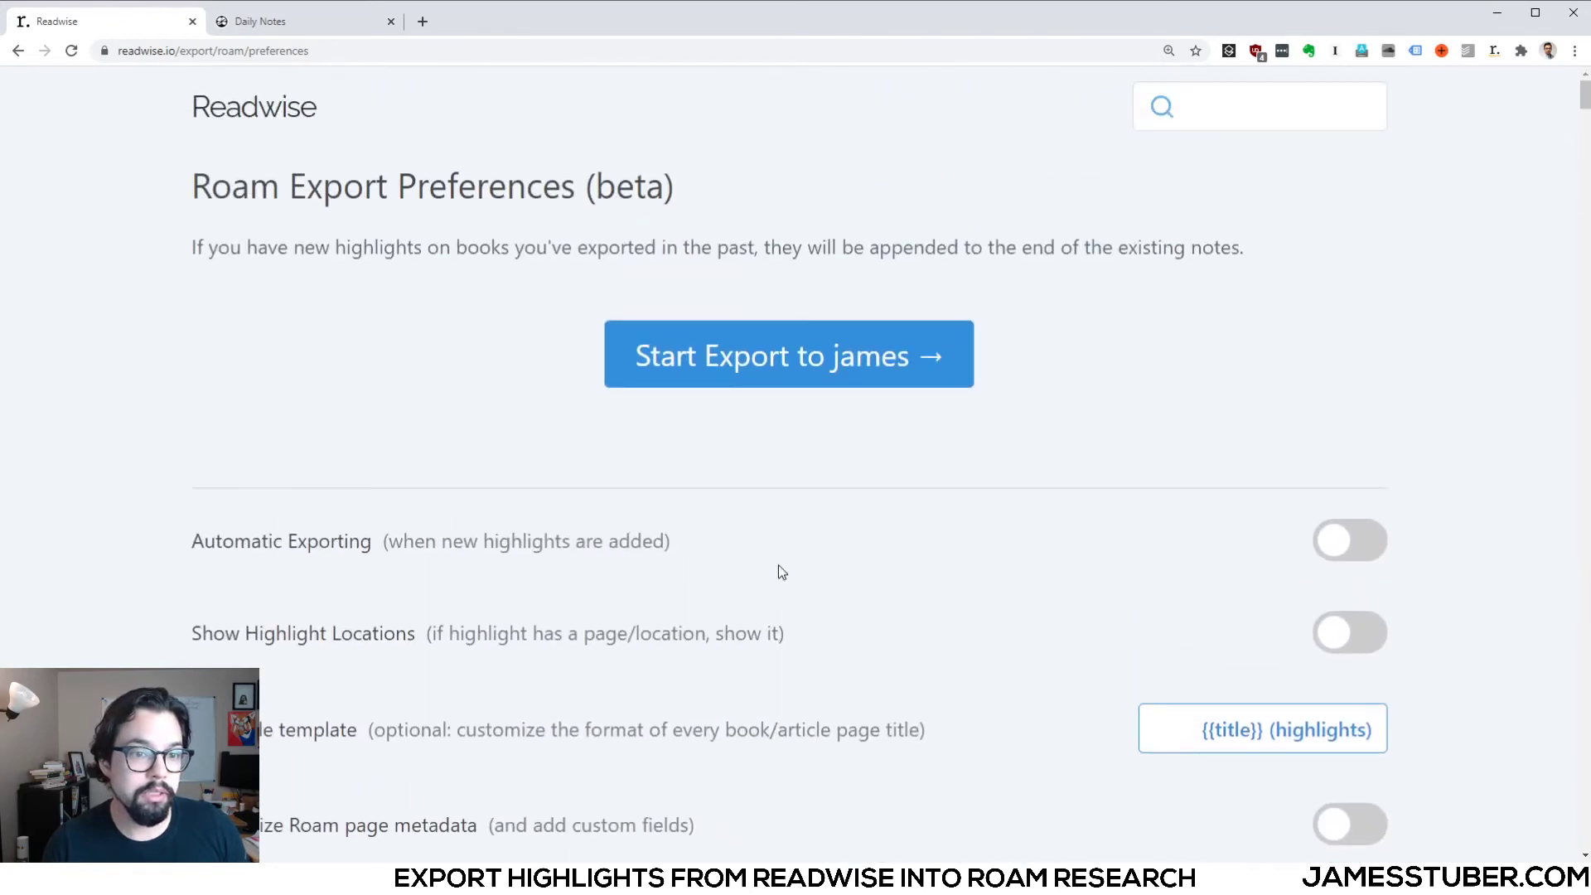
Step: Run the export of the selected titles to the james Roam graph
left_click(799, 372)
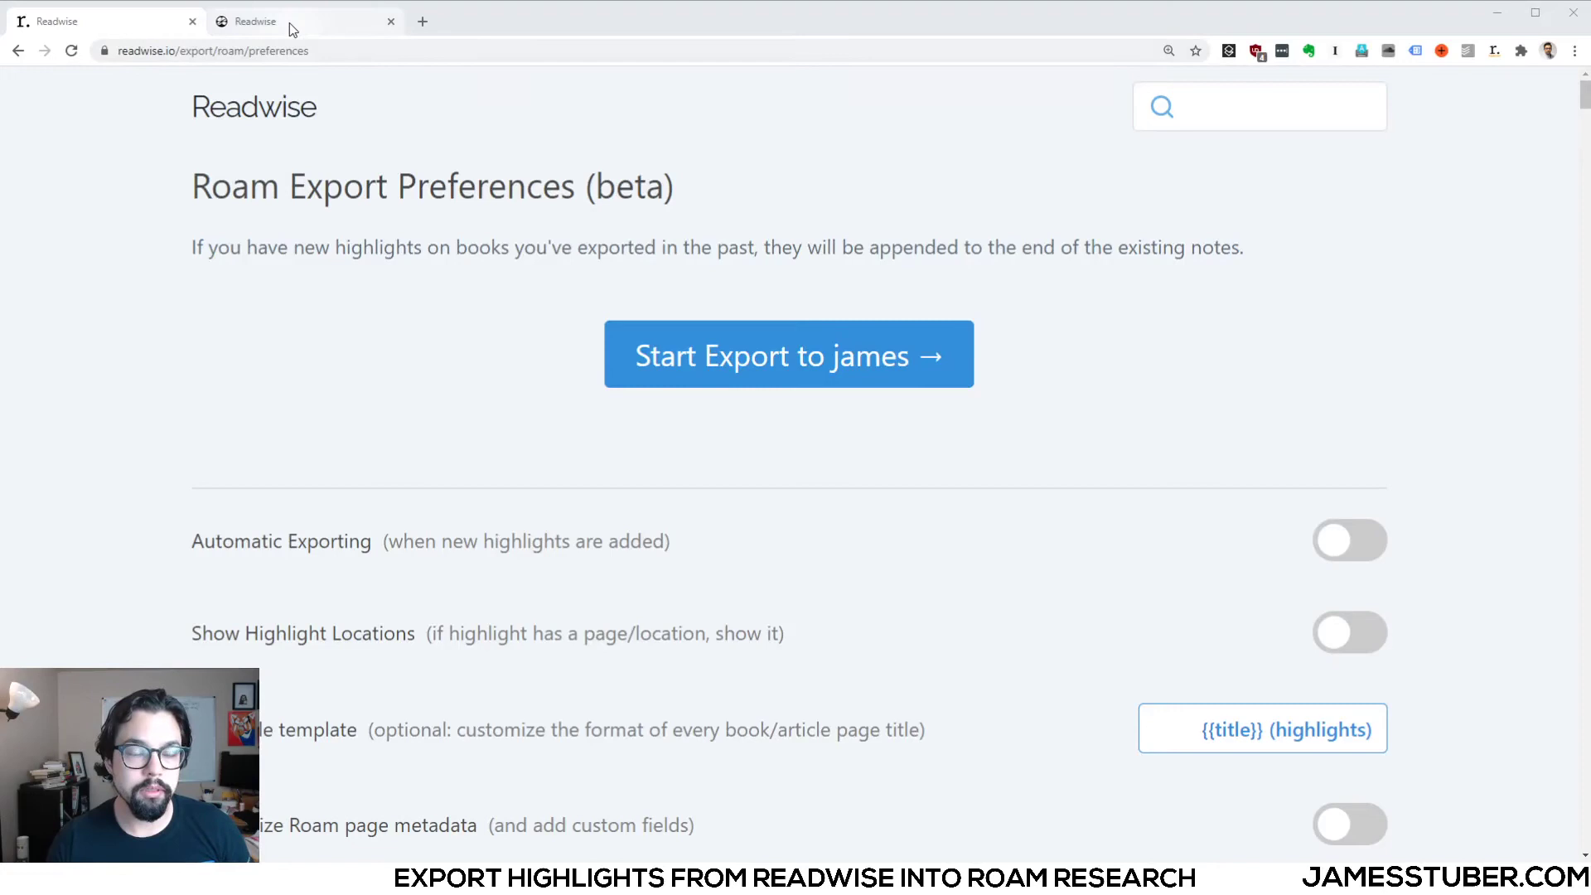
Step: Switch to the Roam Research browser tab showing the Readwise sync log
left_click(289, 22)
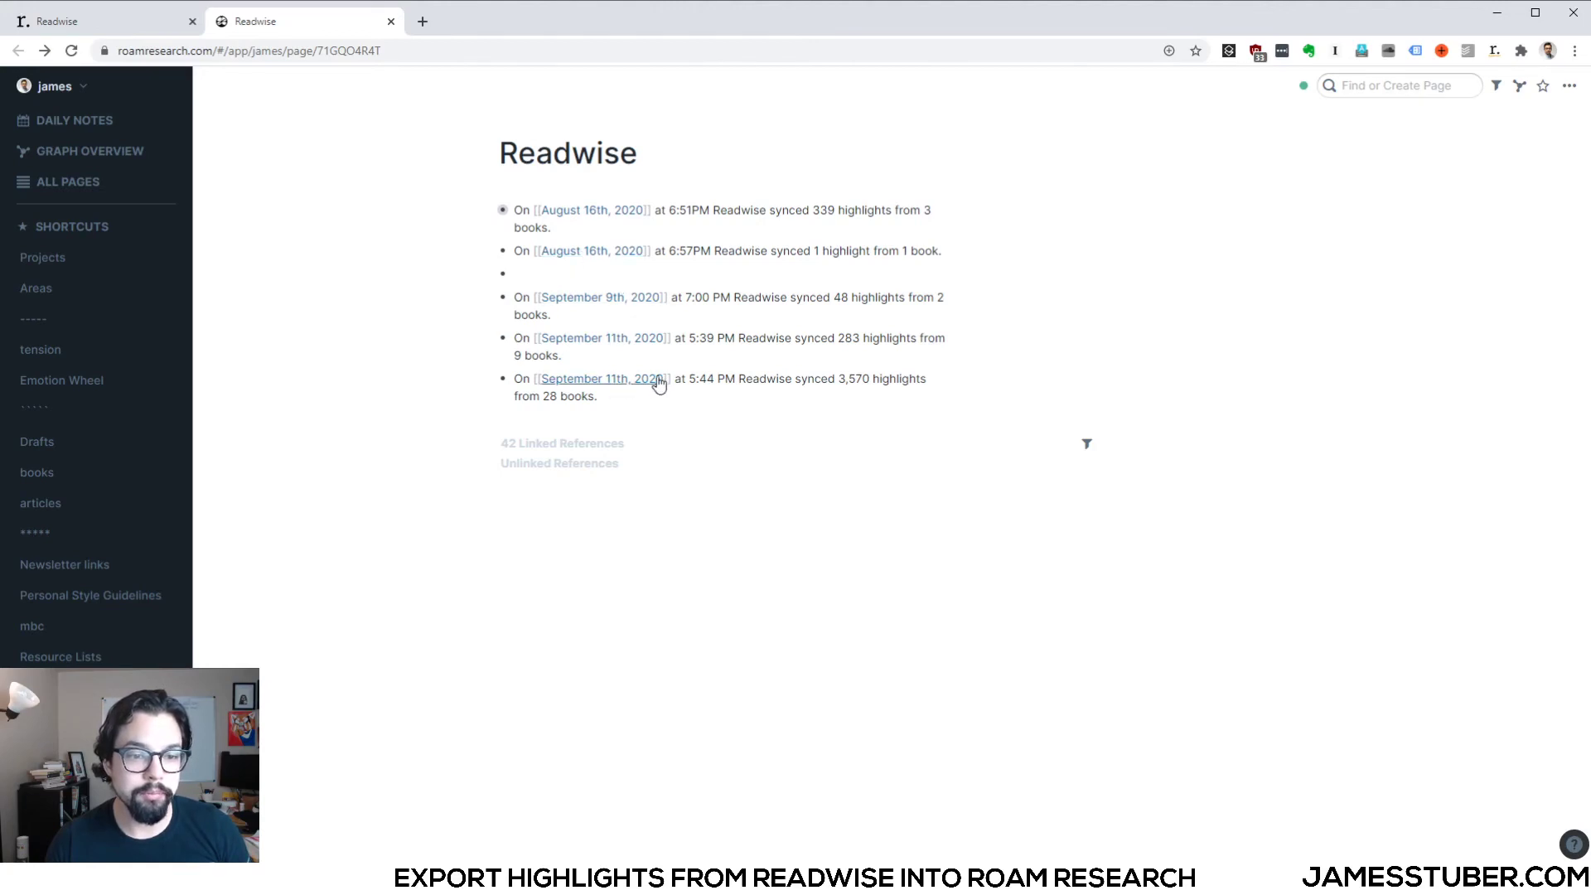
Step: Find the Finite and Infinite Games (highlights) page and collapse its first-synced Highlights block
left_click(1374, 86)
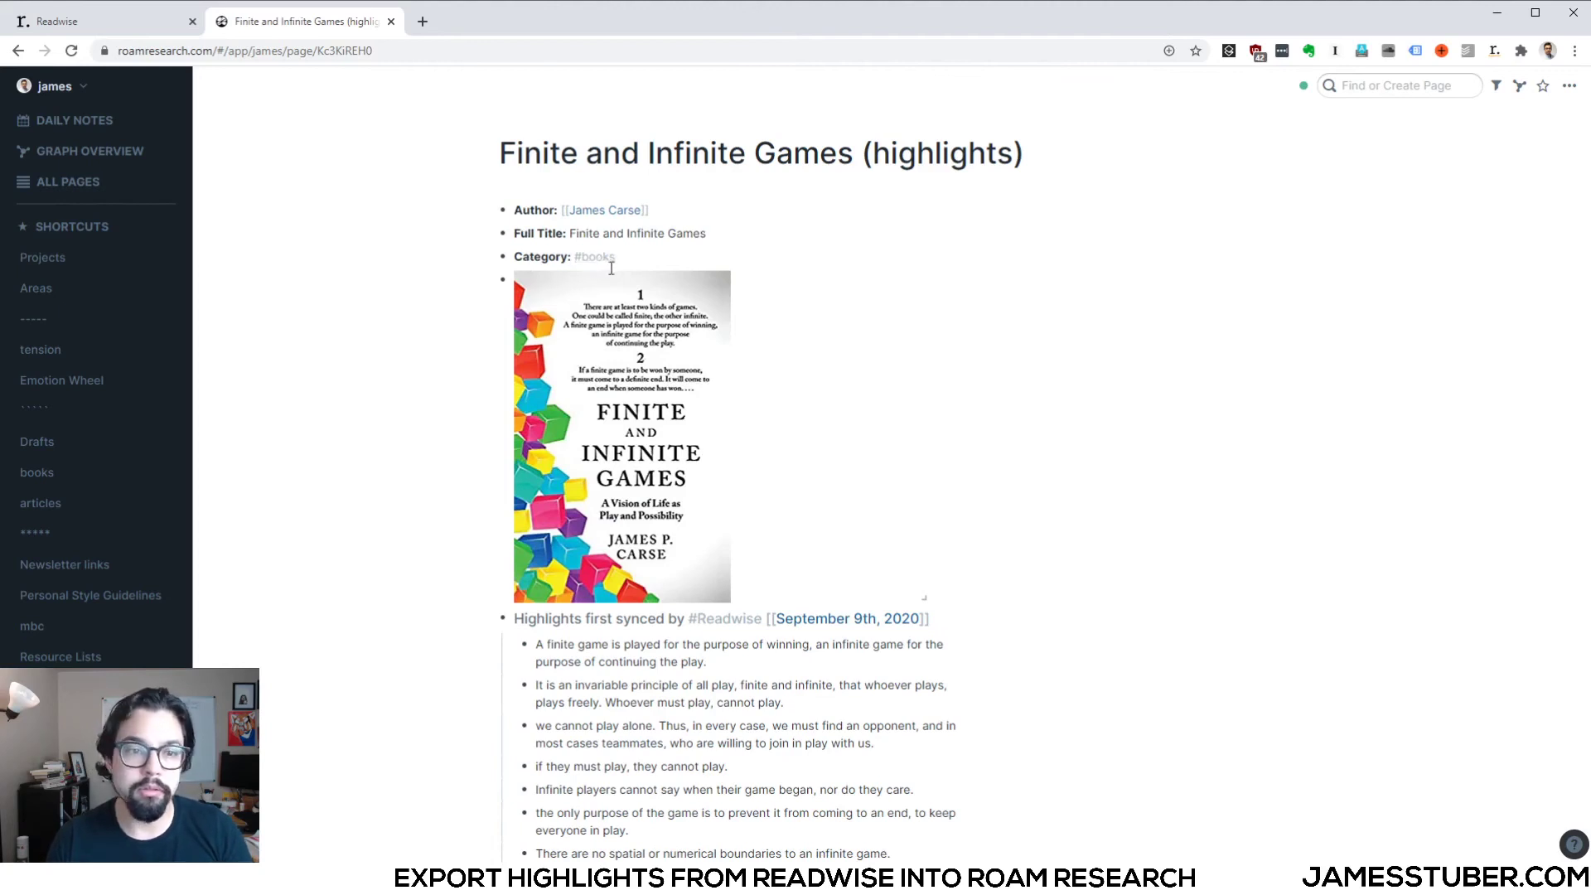
scroll(331, 475, "down", 1)
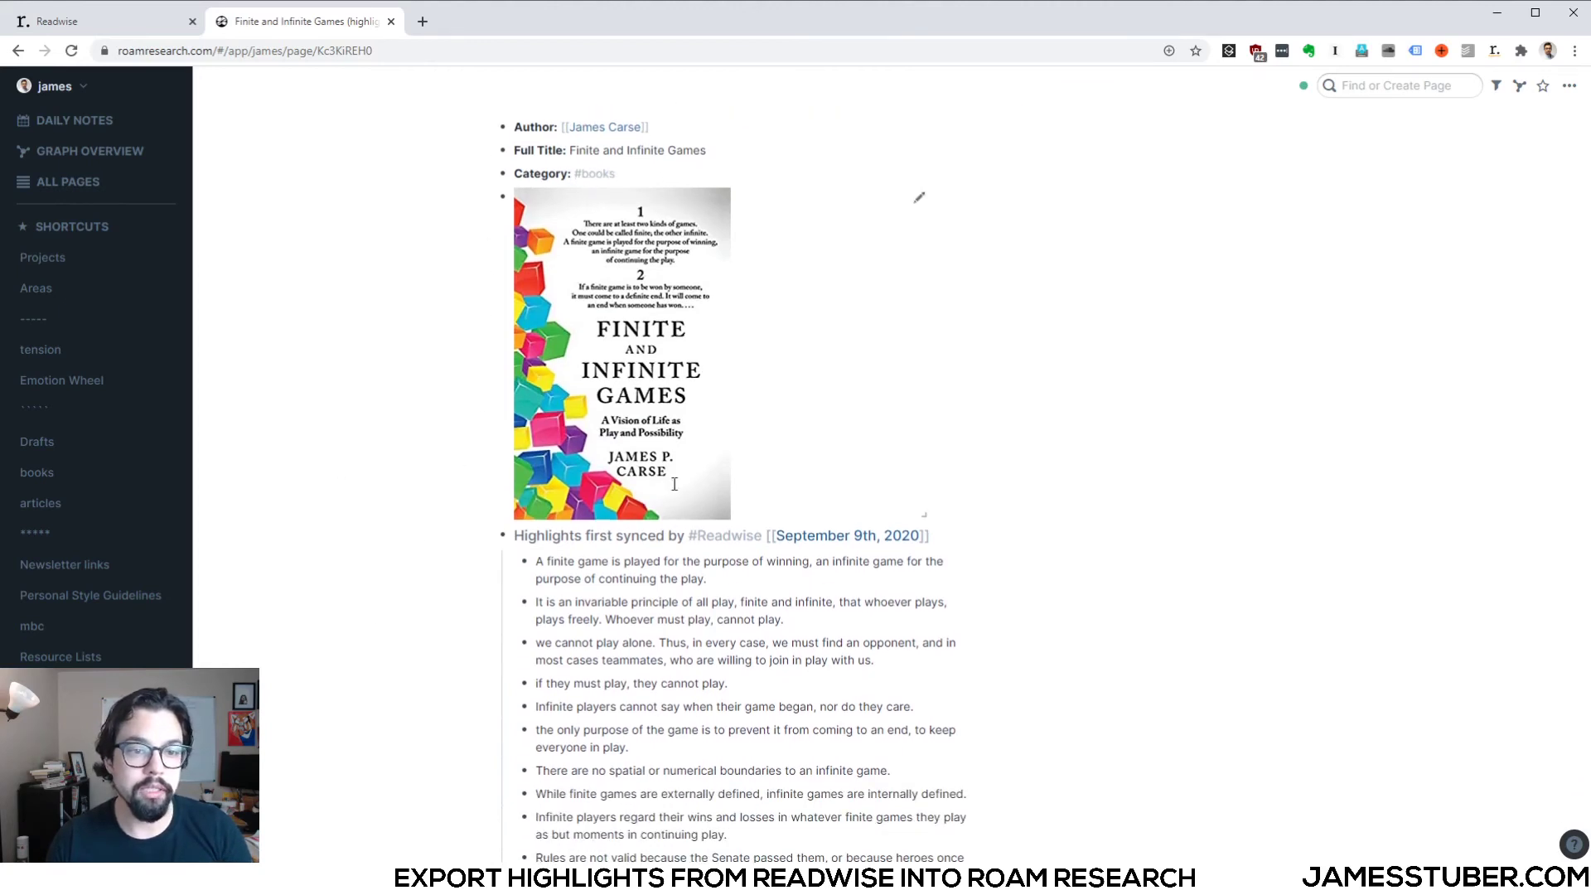
scroll(630, 259, "down", 1)
scroll(541, 295, "down", 2)
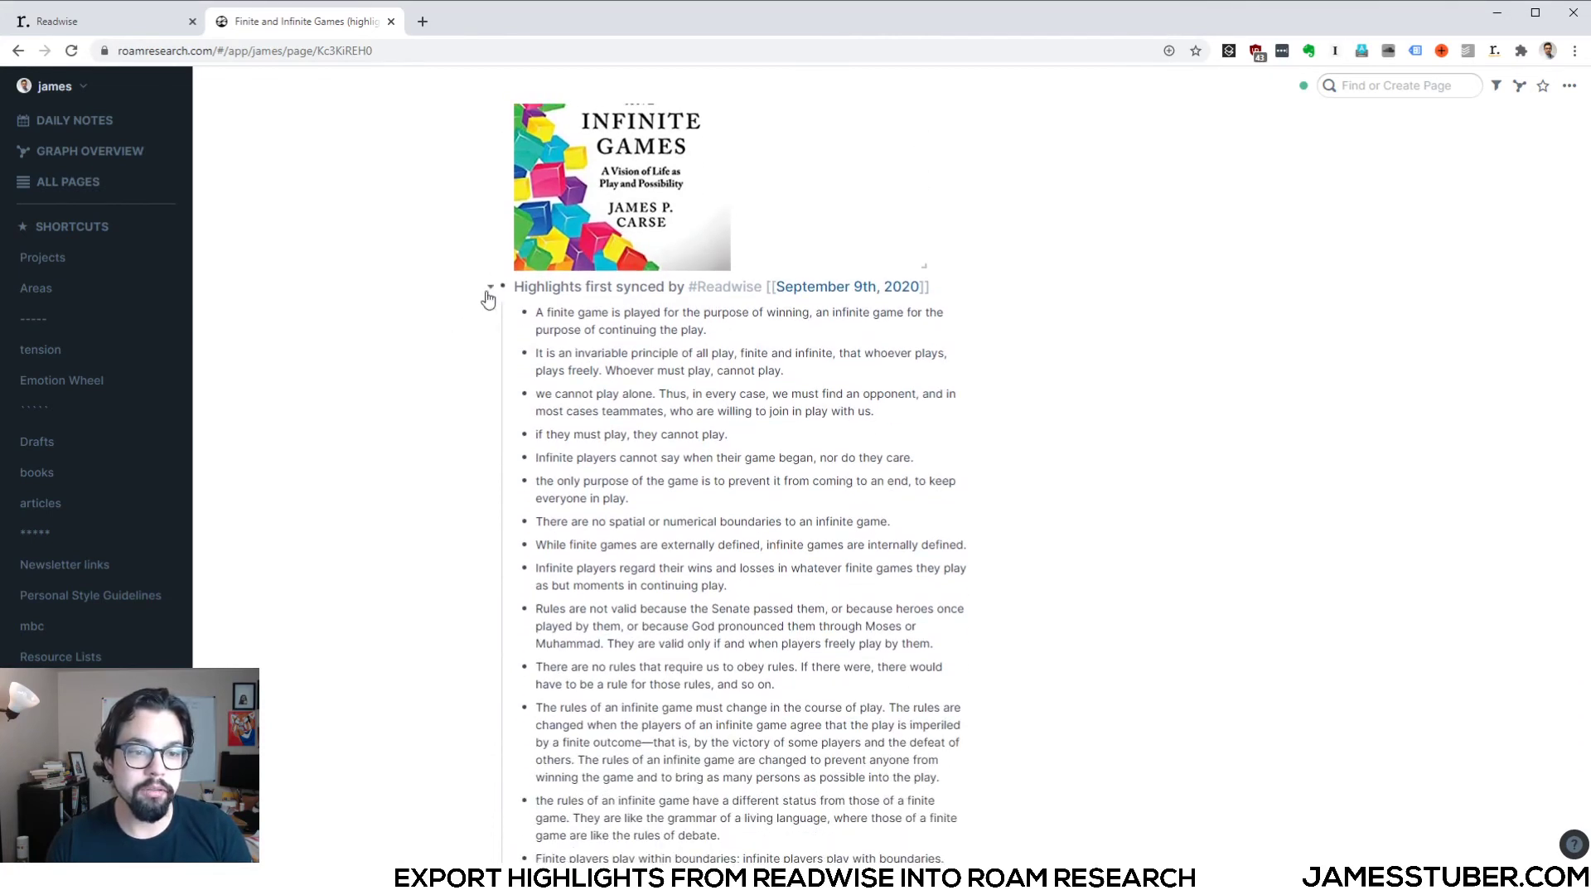
left_click(490, 288)
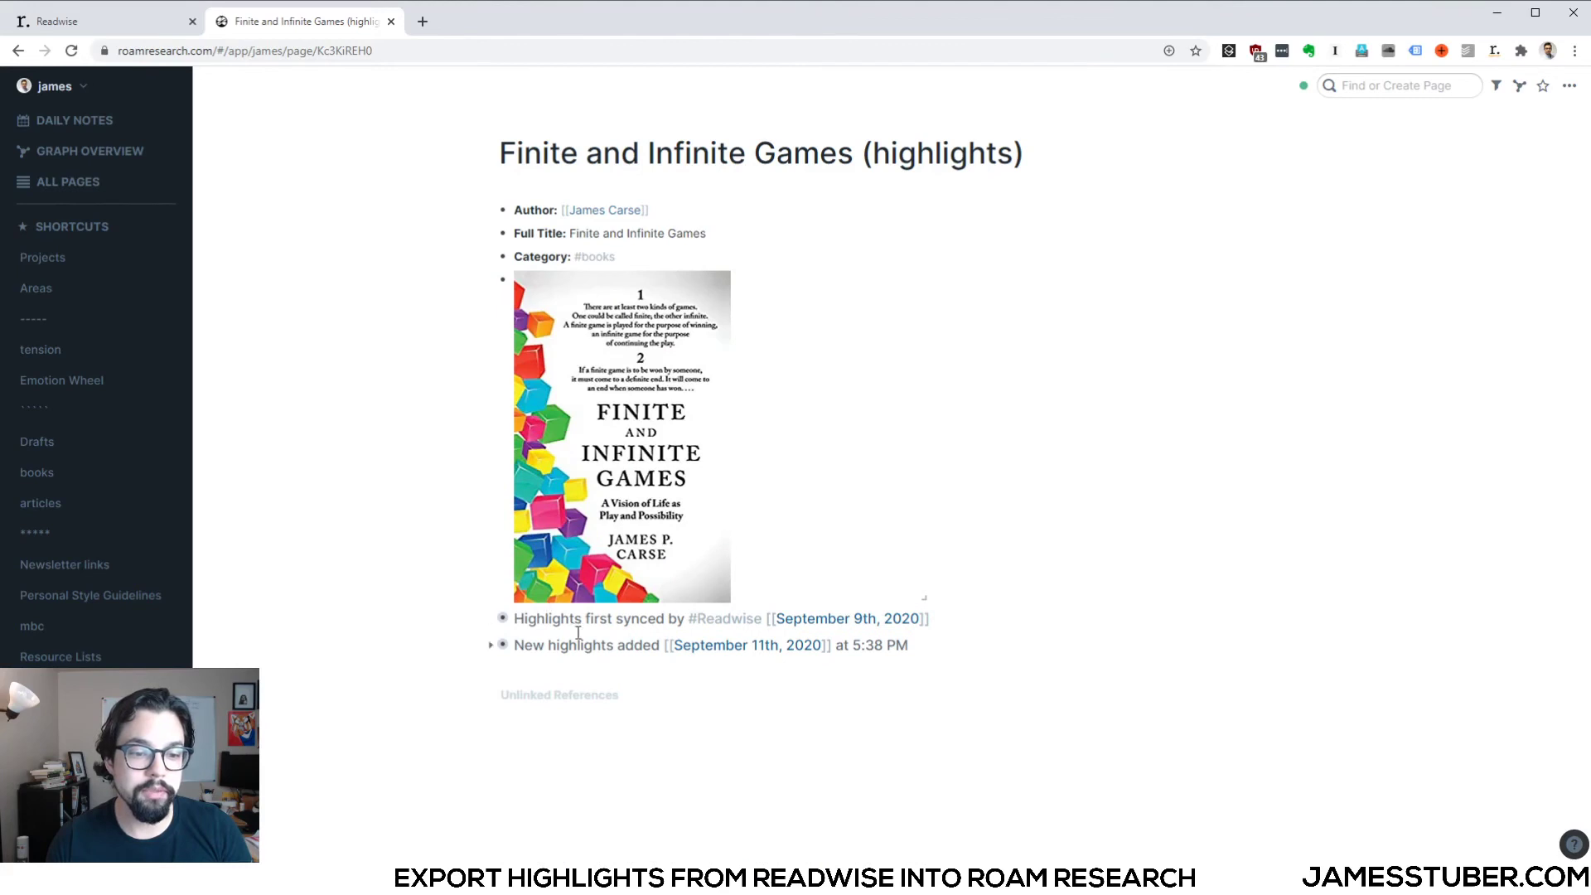